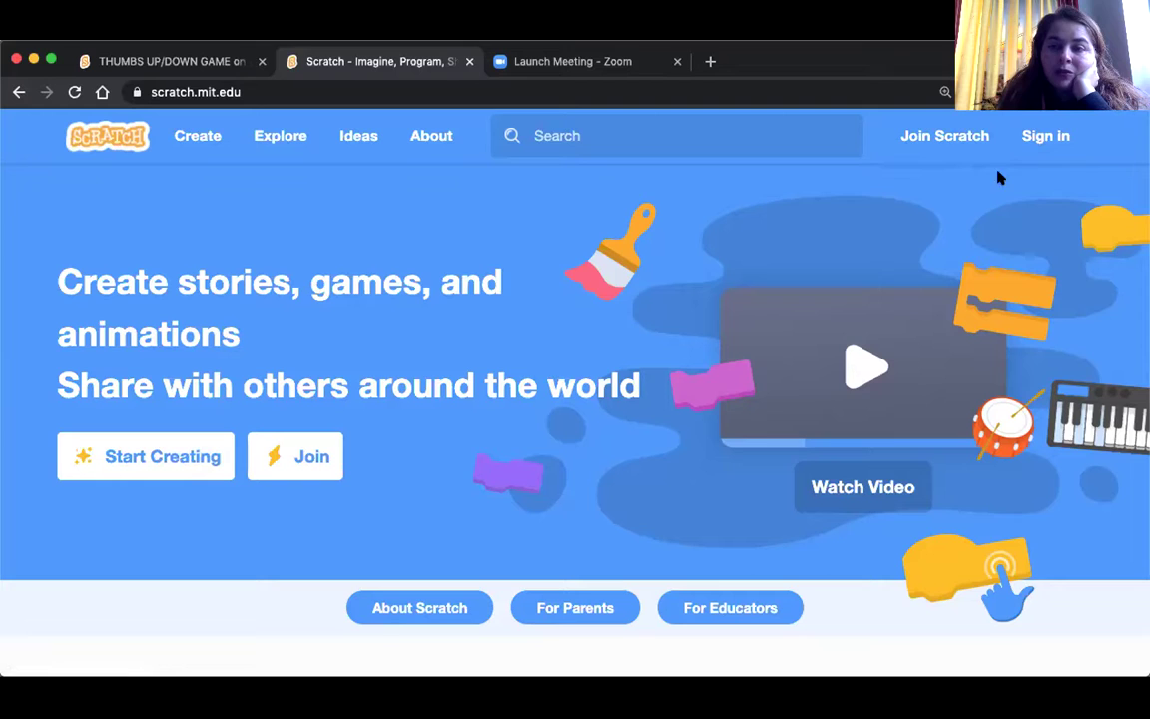
# - Open the Scratch sign-in form and enter the existing lab account's username
pyautogui.click(1046, 135)
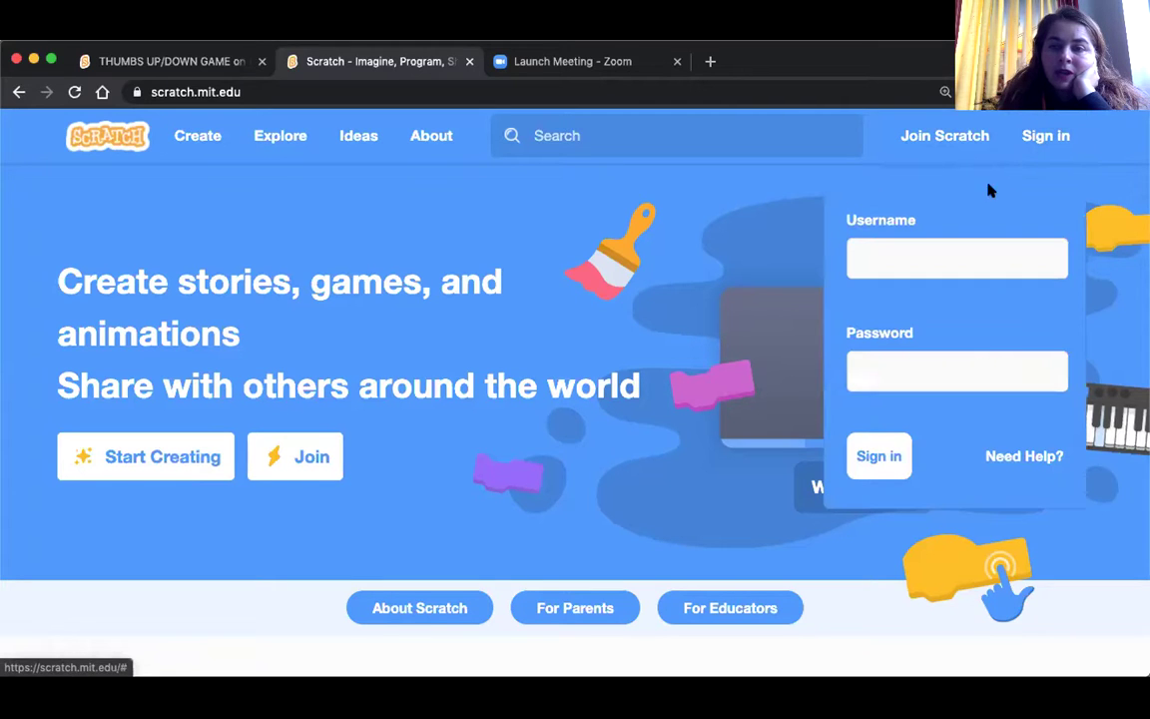
pyautogui.click(926, 249)
pyautogui.click(898, 368)
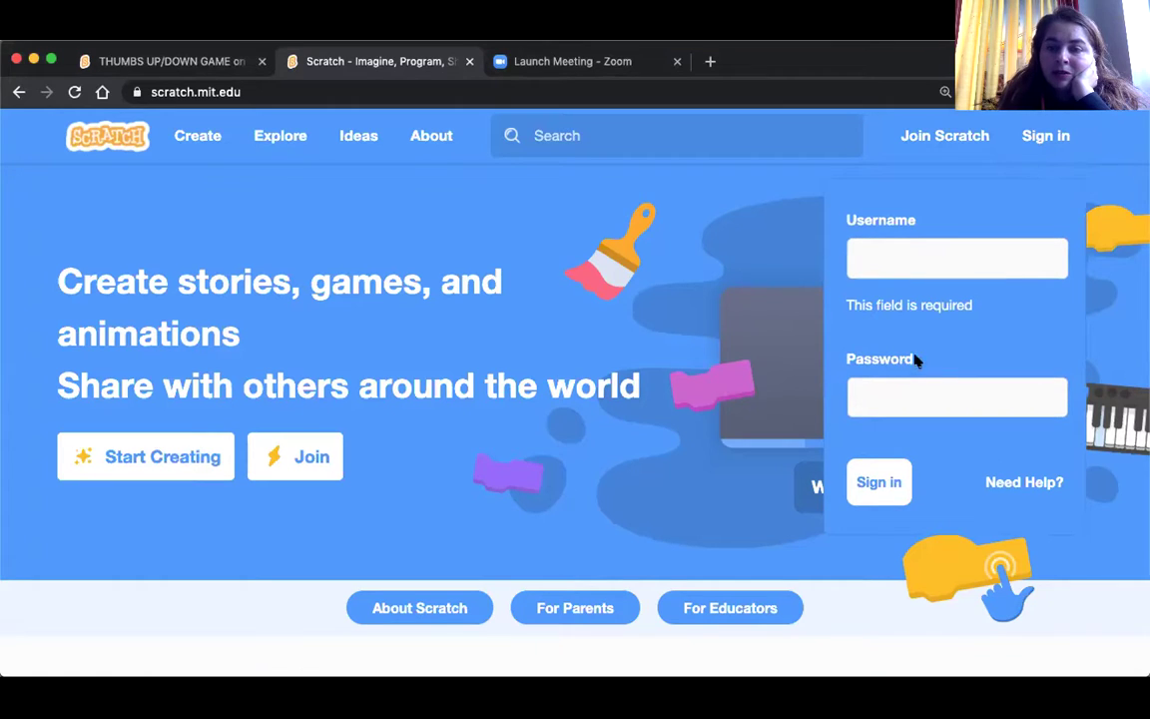
pyautogui.click(946, 253)
pyautogui.write('magikidroboticslab')
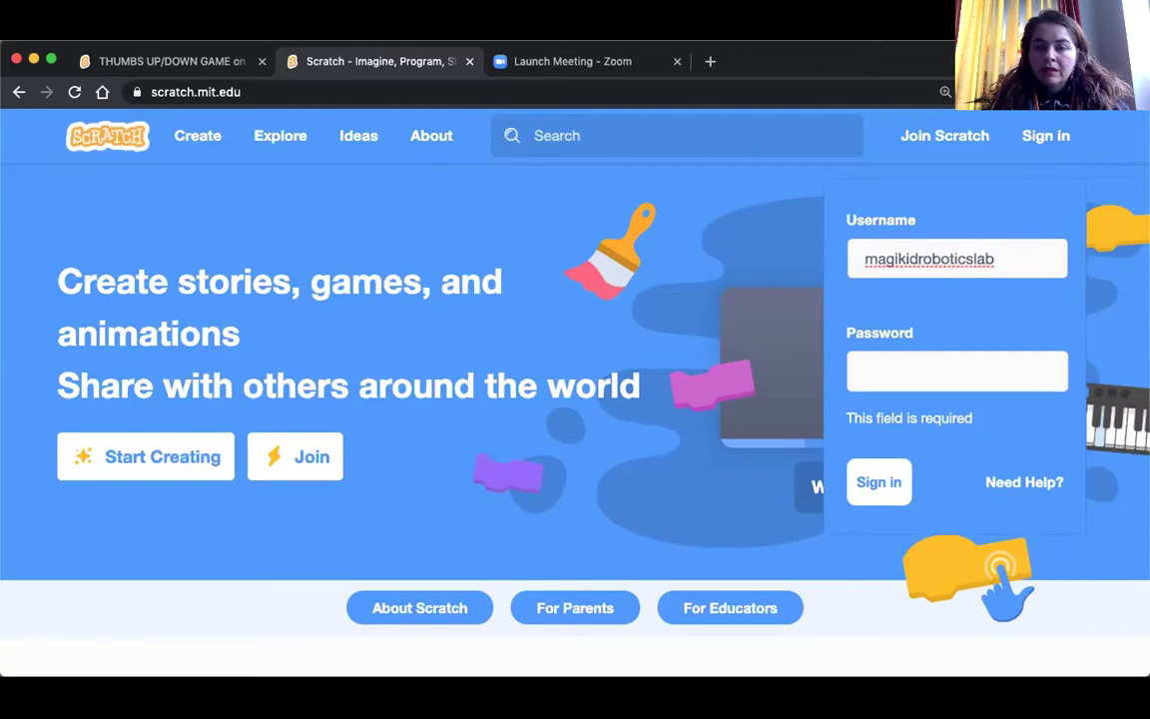
pyautogui.write('wh')
# - Enter the account password and submit, then go to Join Scratch after the rejection
pyautogui.press('Tab')
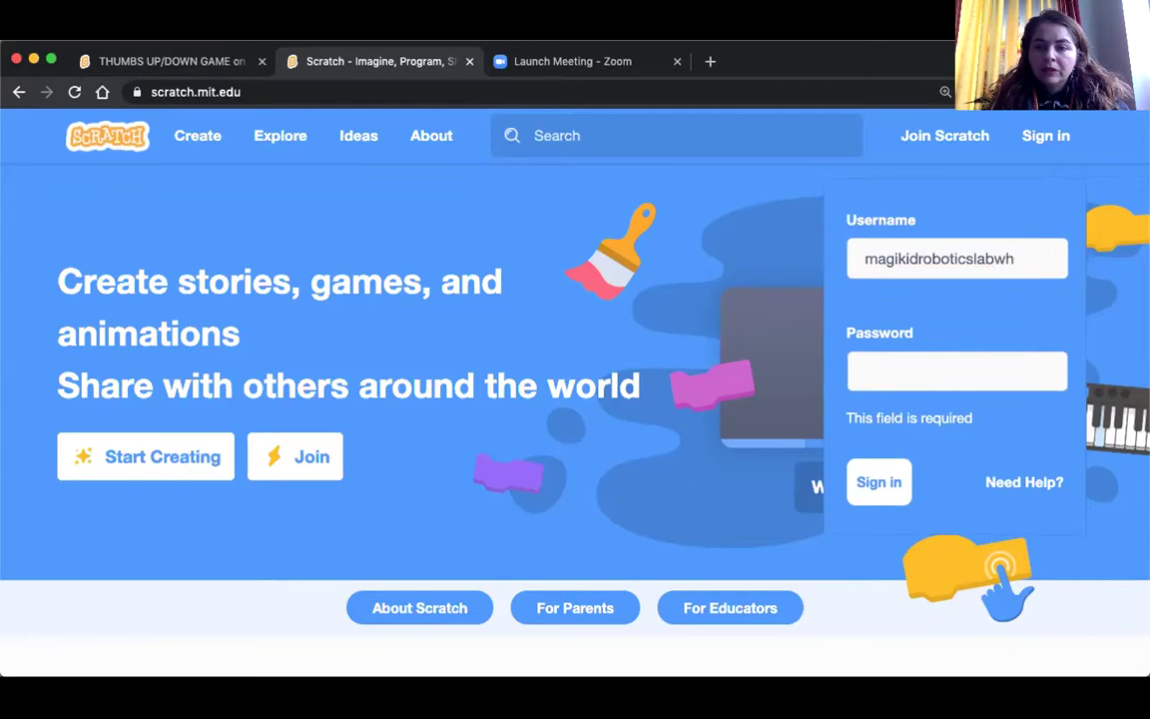
pyautogui.write('•••')
pyautogui.press('BackSpace')
pyautogui.press('BackSpace')
pyautogui.press('BackSpace')
pyautogui.write('•••••••••••')
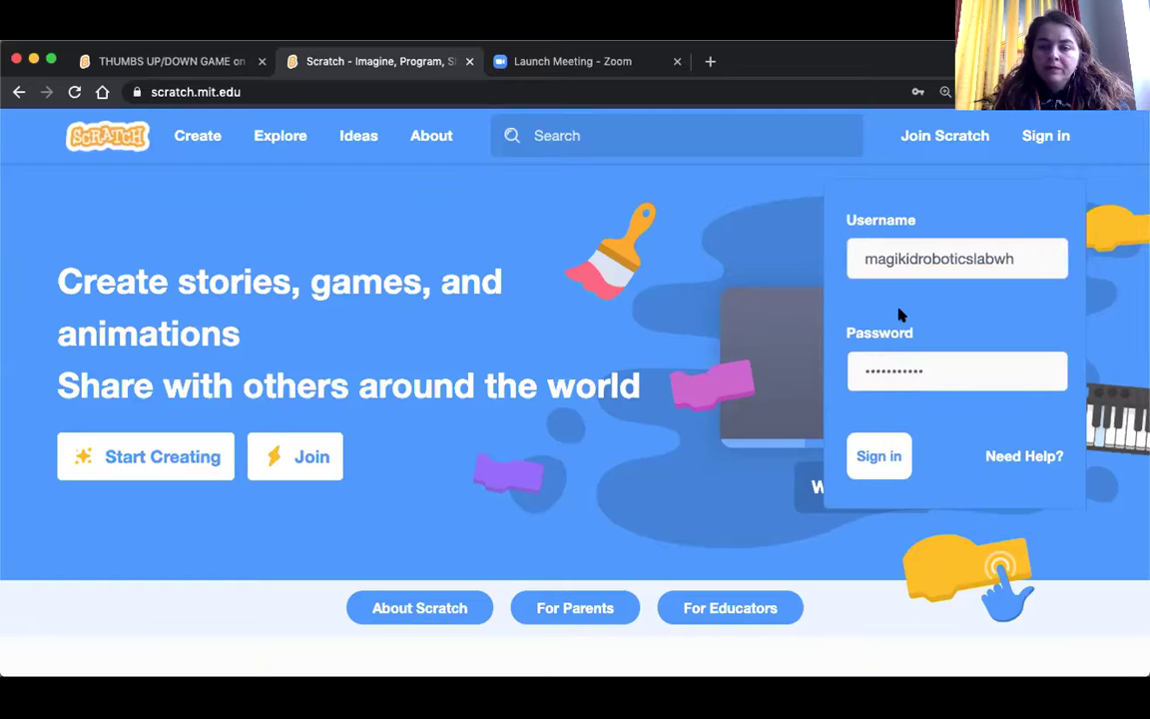
pyautogui.click(861, 458)
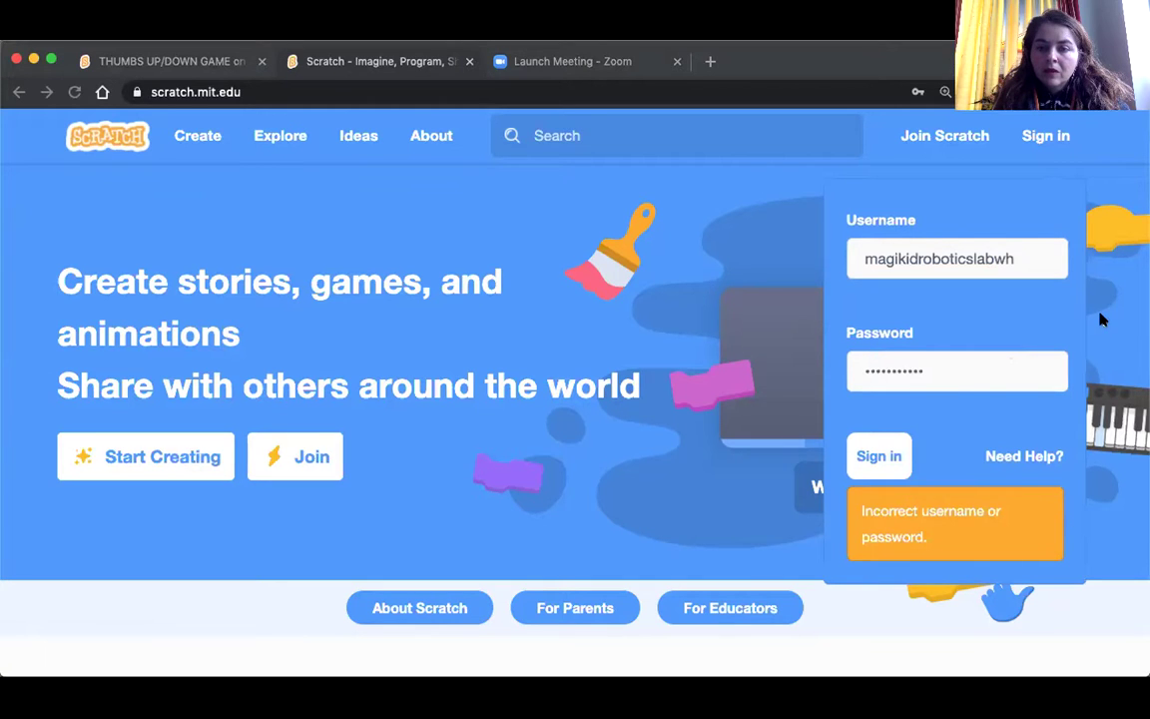
pyautogui.click(944, 136)
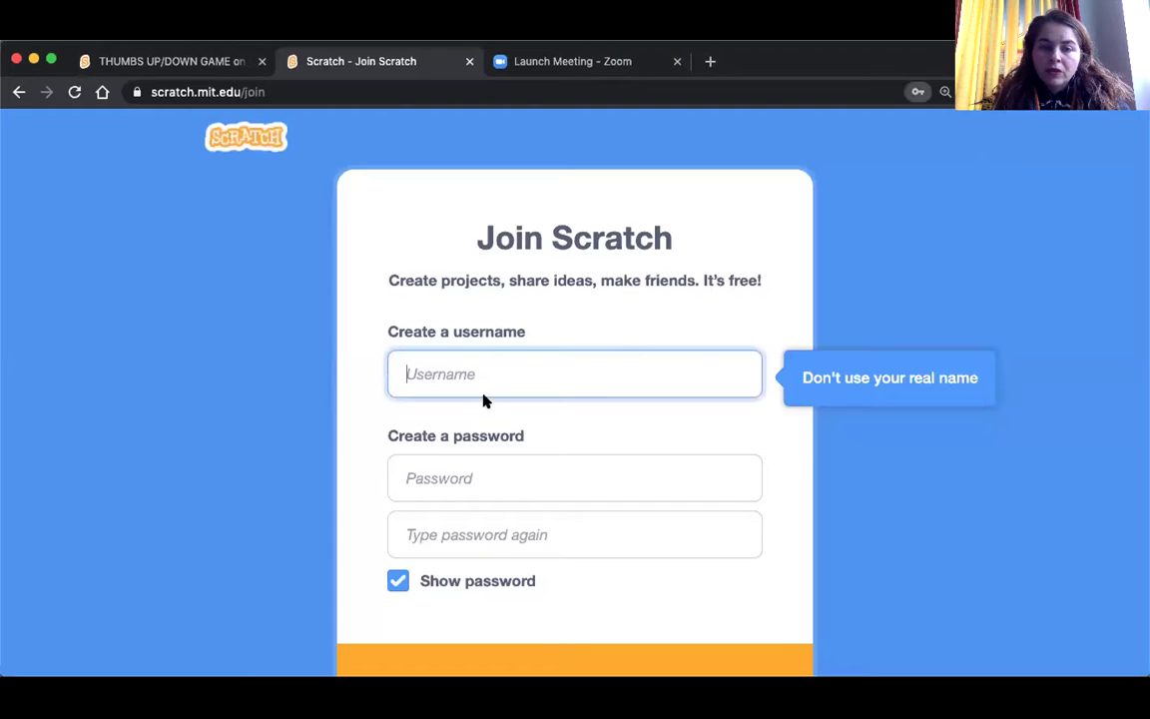
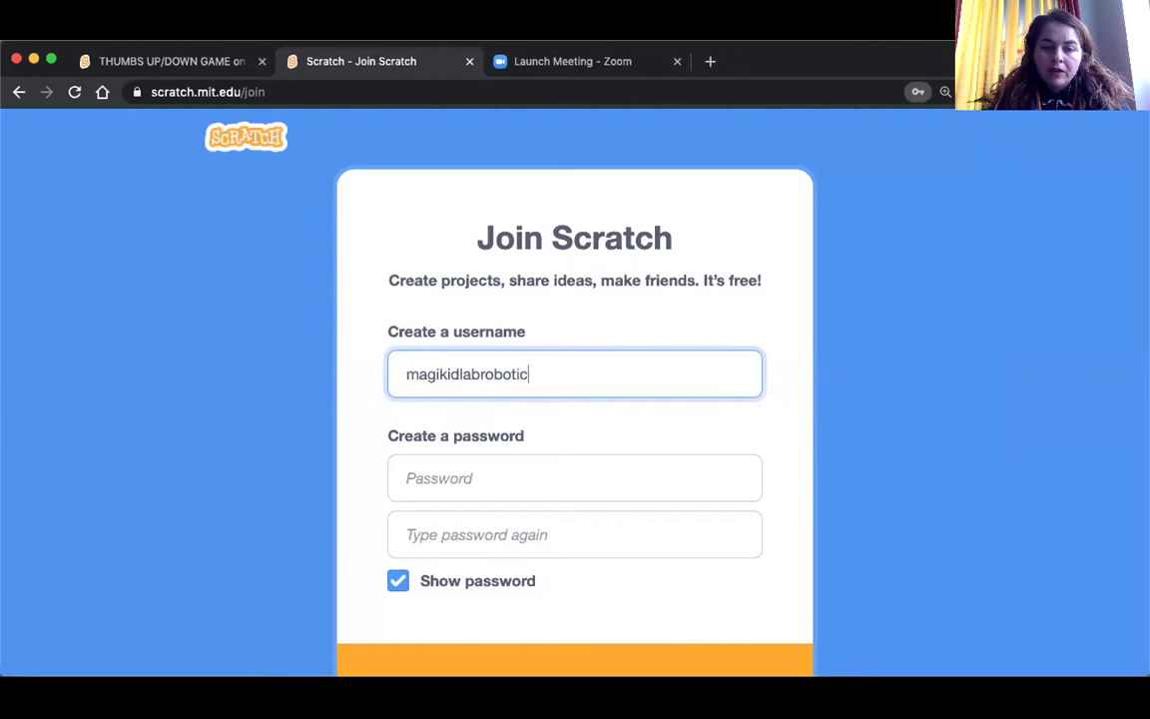
# - Enter a new username and the chosen password on the Join Scratch form
pyautogui.press('Tab')
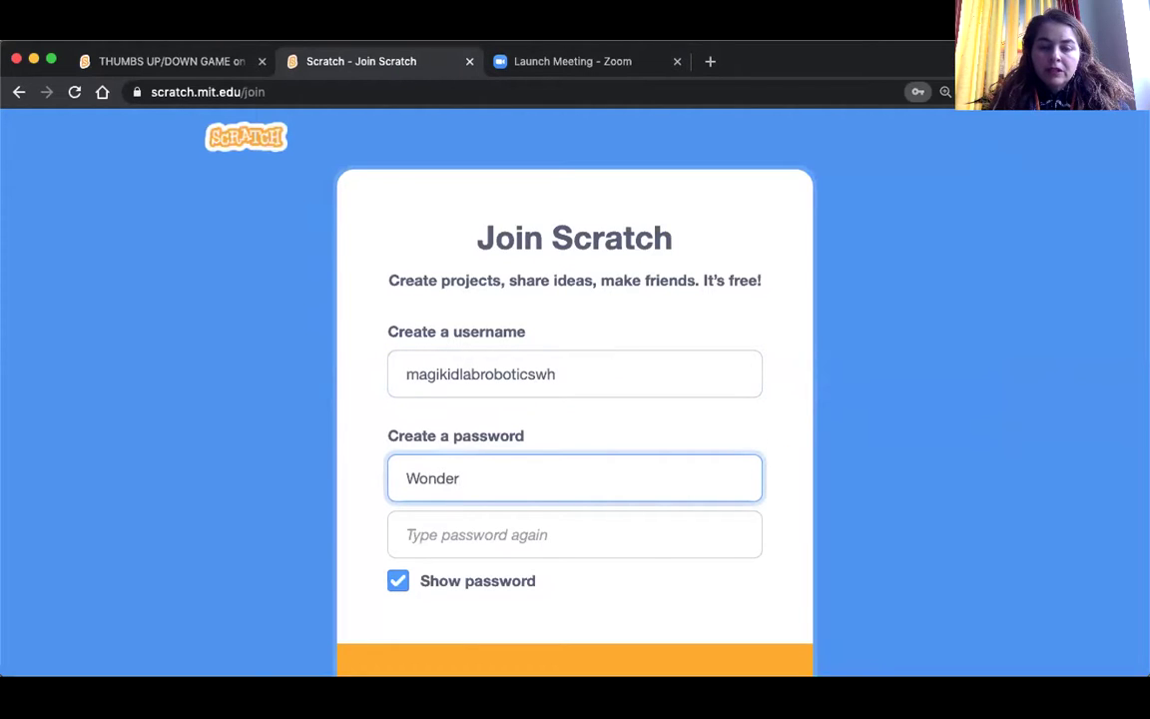
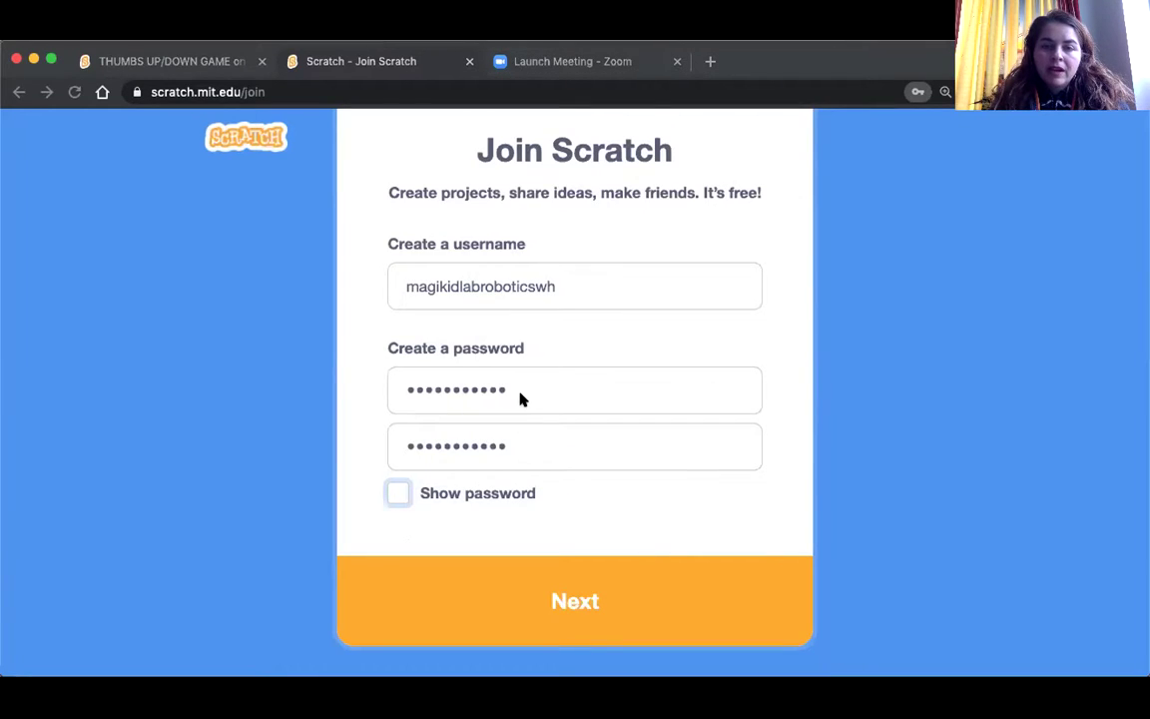
# - Set the country to United States of America and the birth date to September 2010
pyautogui.click(557, 599)
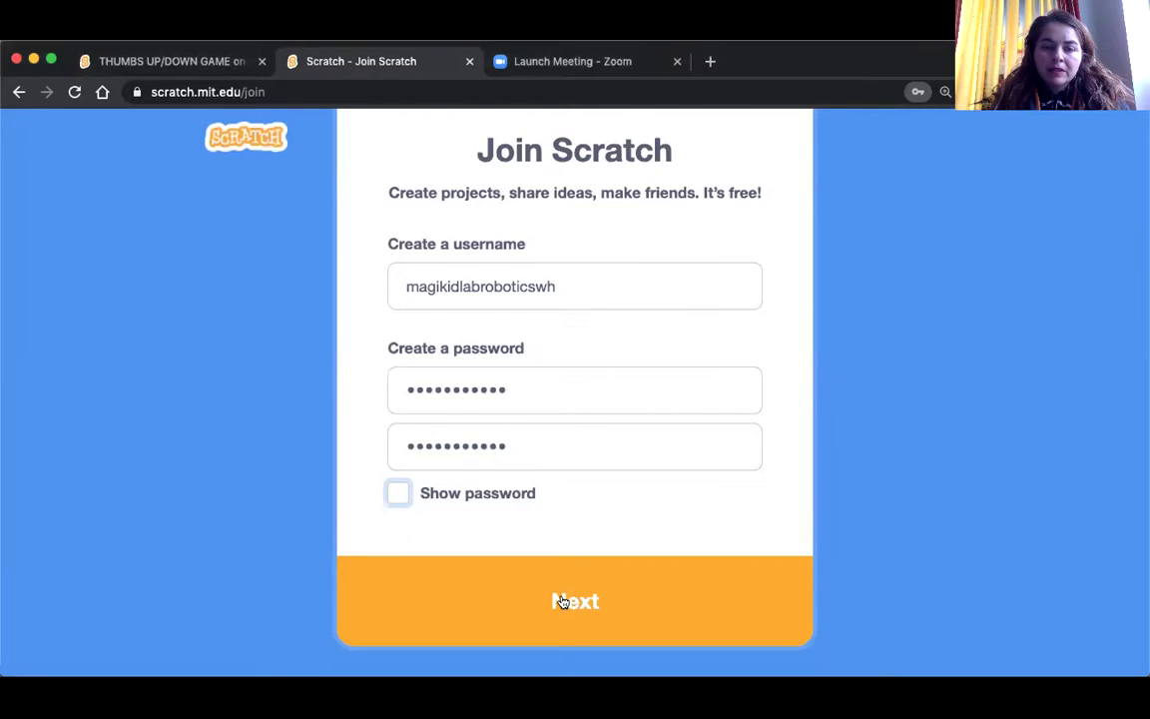
pyautogui.click(603, 418)
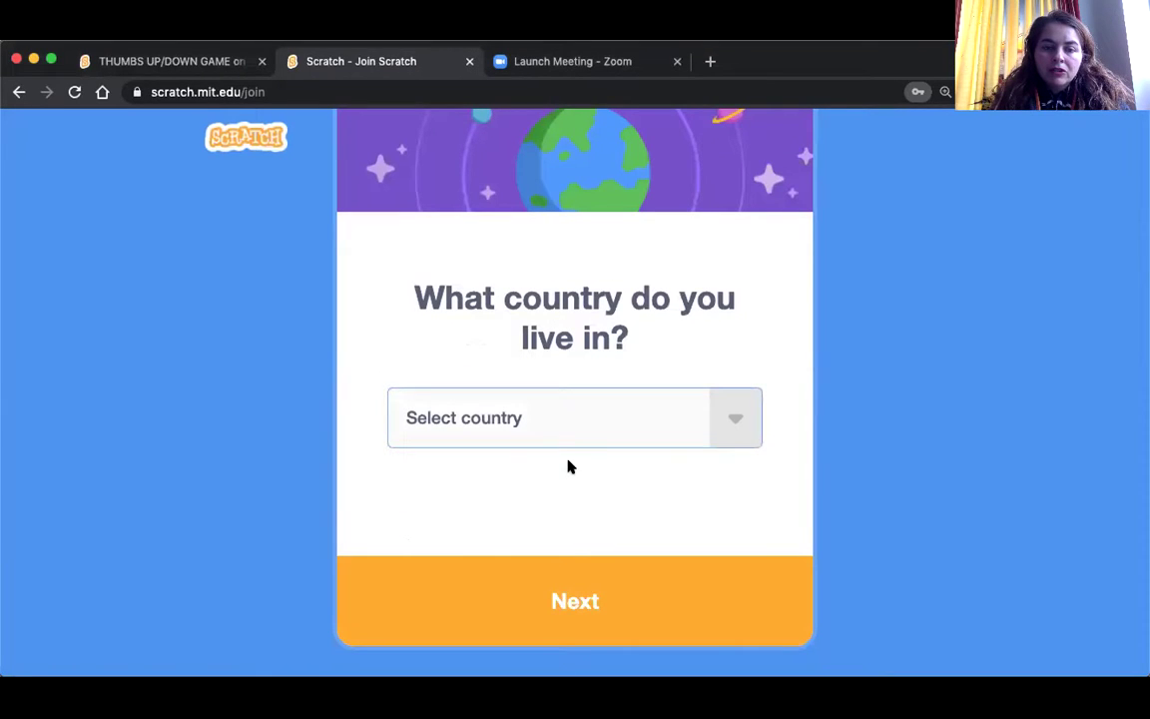
pyautogui.click(566, 452)
pyautogui.click(561, 586)
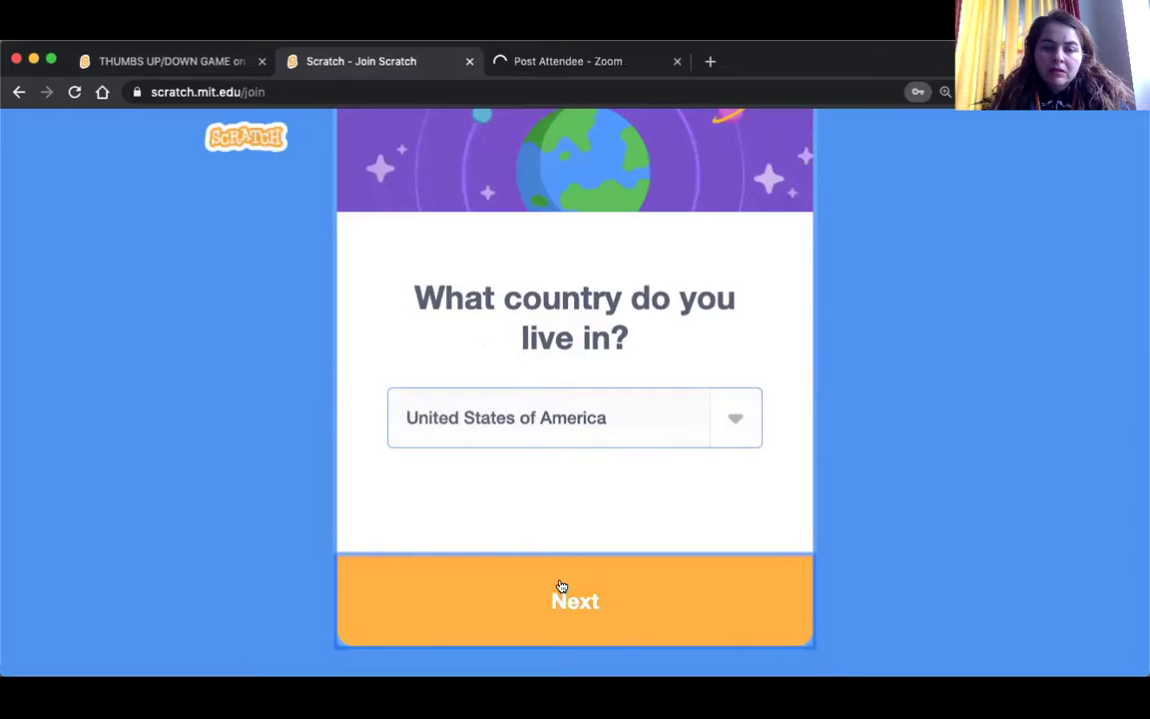
pyautogui.click(518, 396)
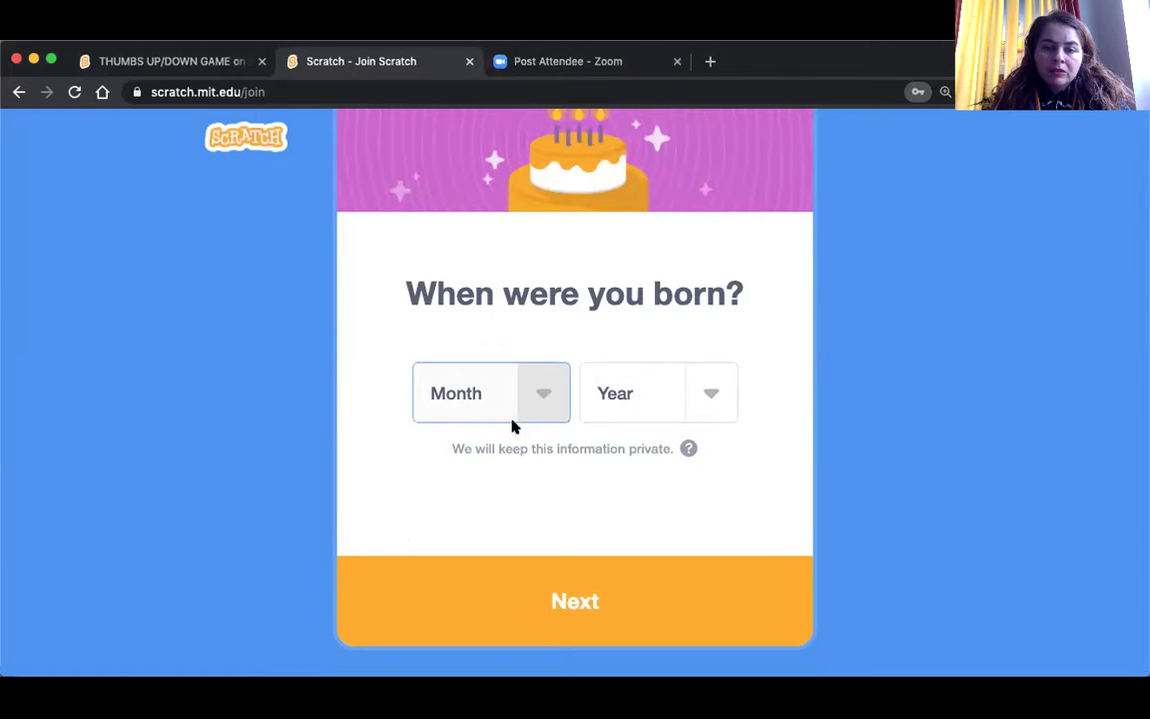
pyautogui.click(483, 606)
pyautogui.click(647, 392)
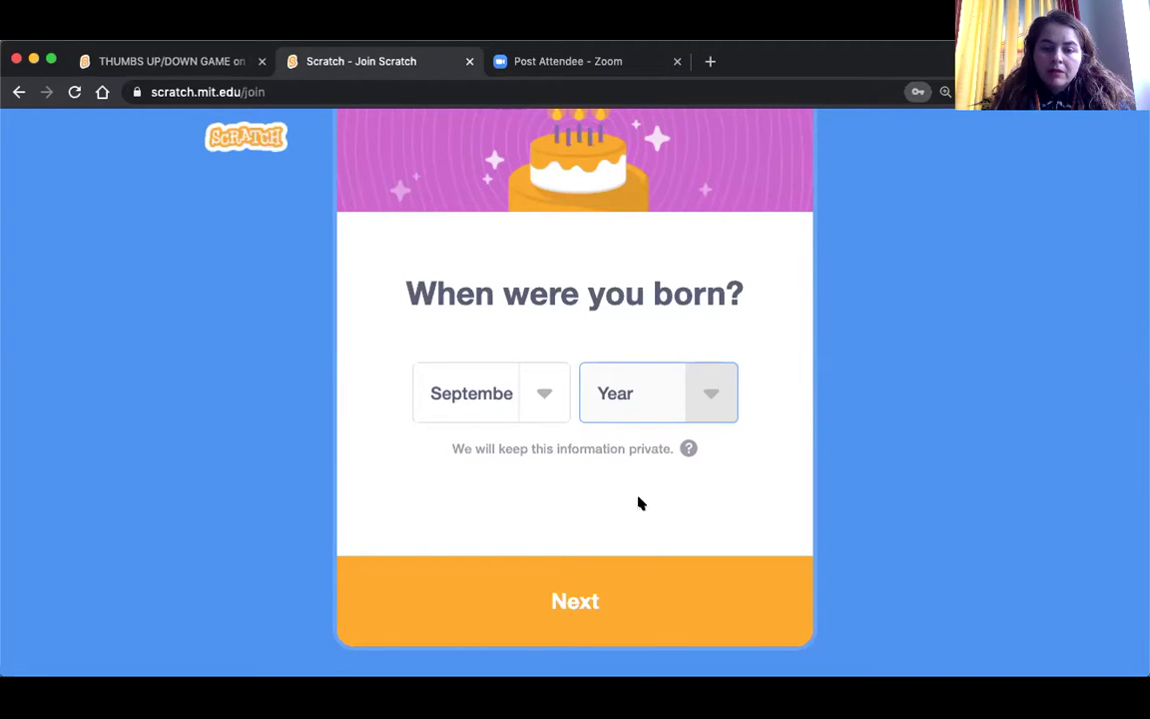
pyautogui.write('2010')
pyautogui.click(588, 593)
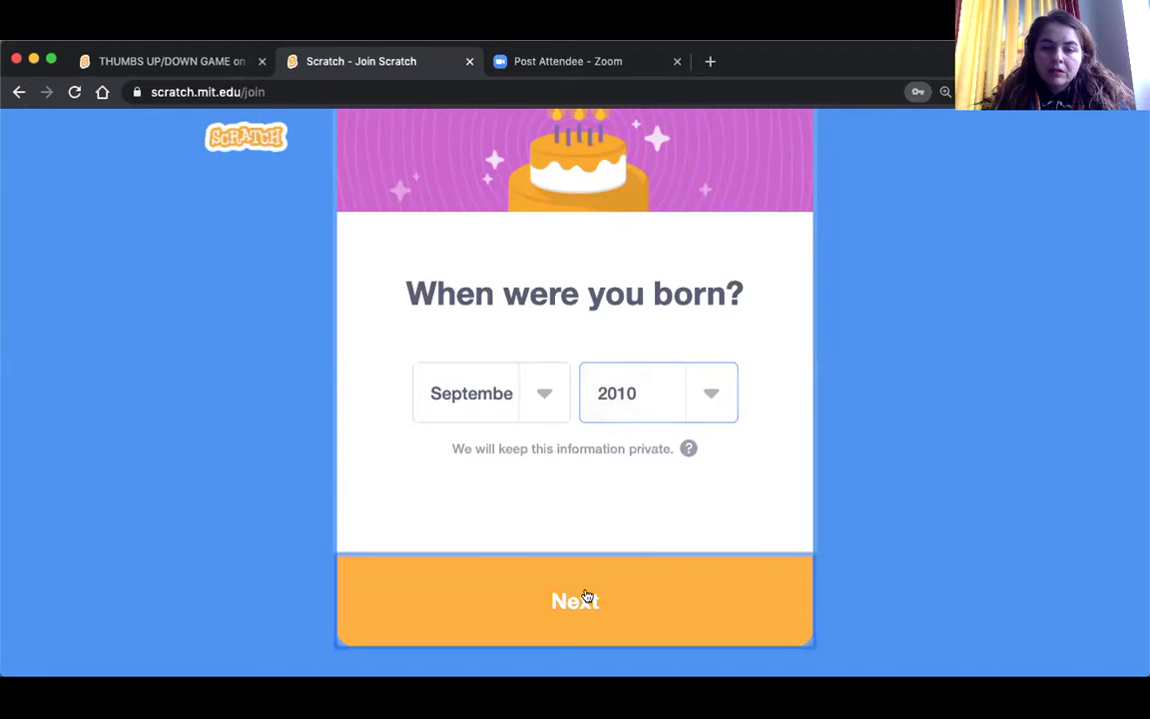
# - Choose Female, enter the lab's e-mail address, and create the account
pyautogui.click(415, 245)
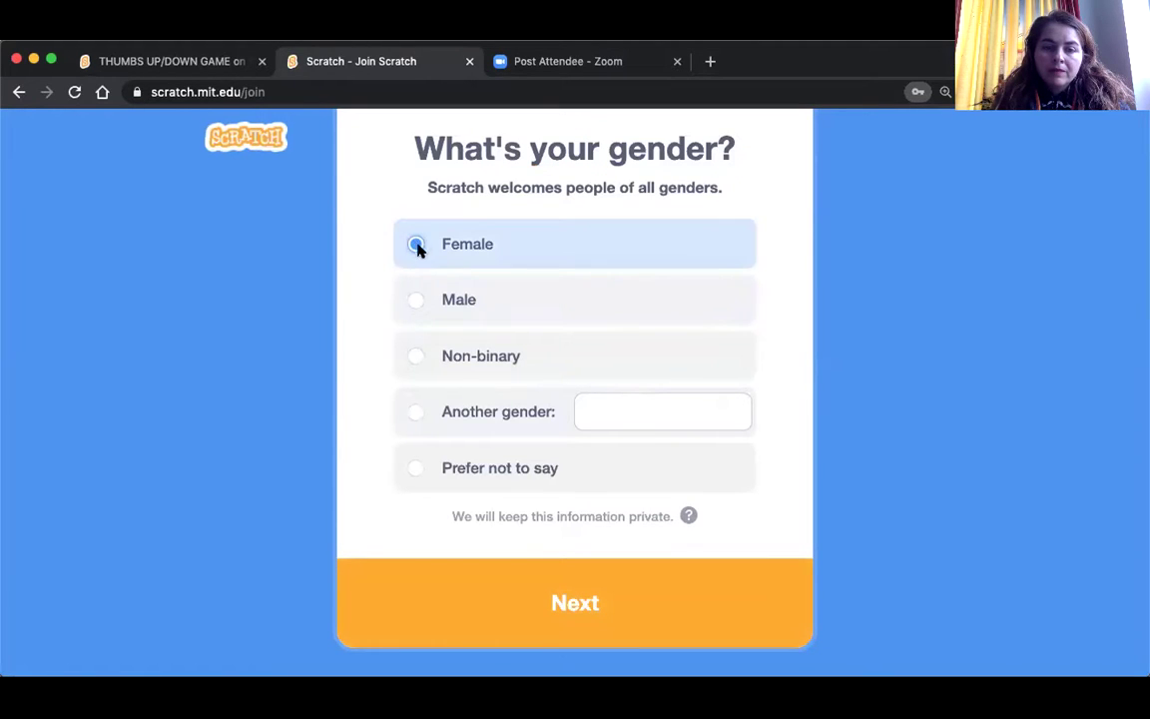
pyautogui.click(616, 624)
pyautogui.click(588, 334)
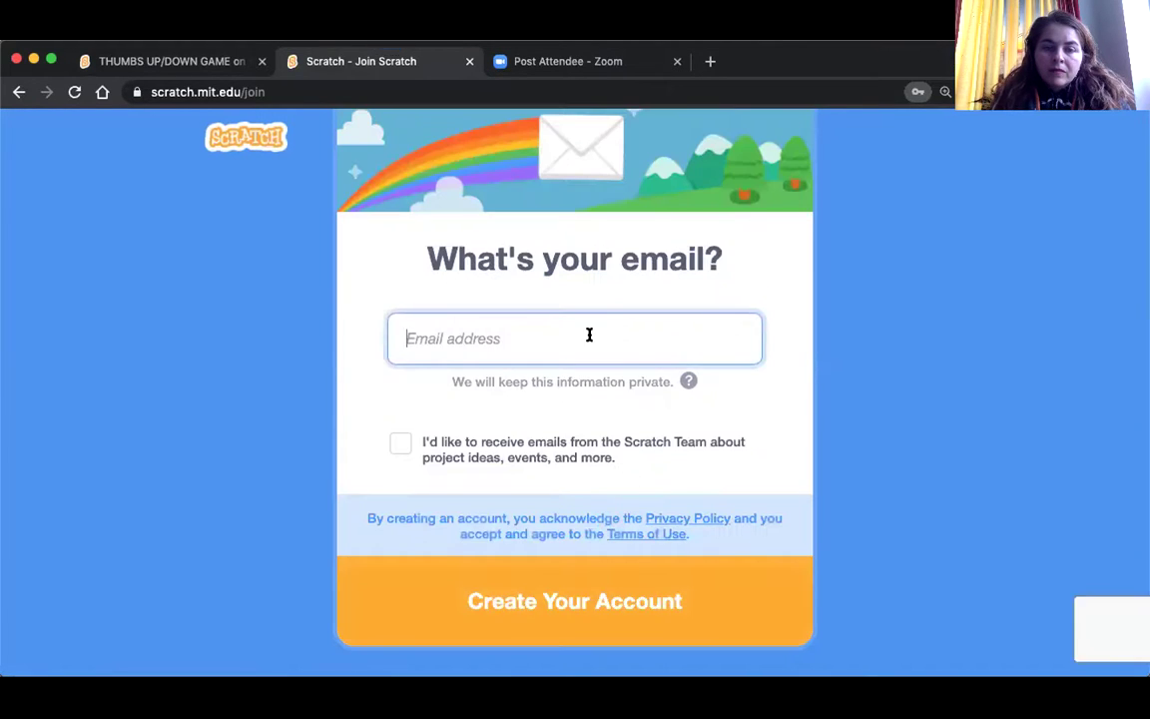
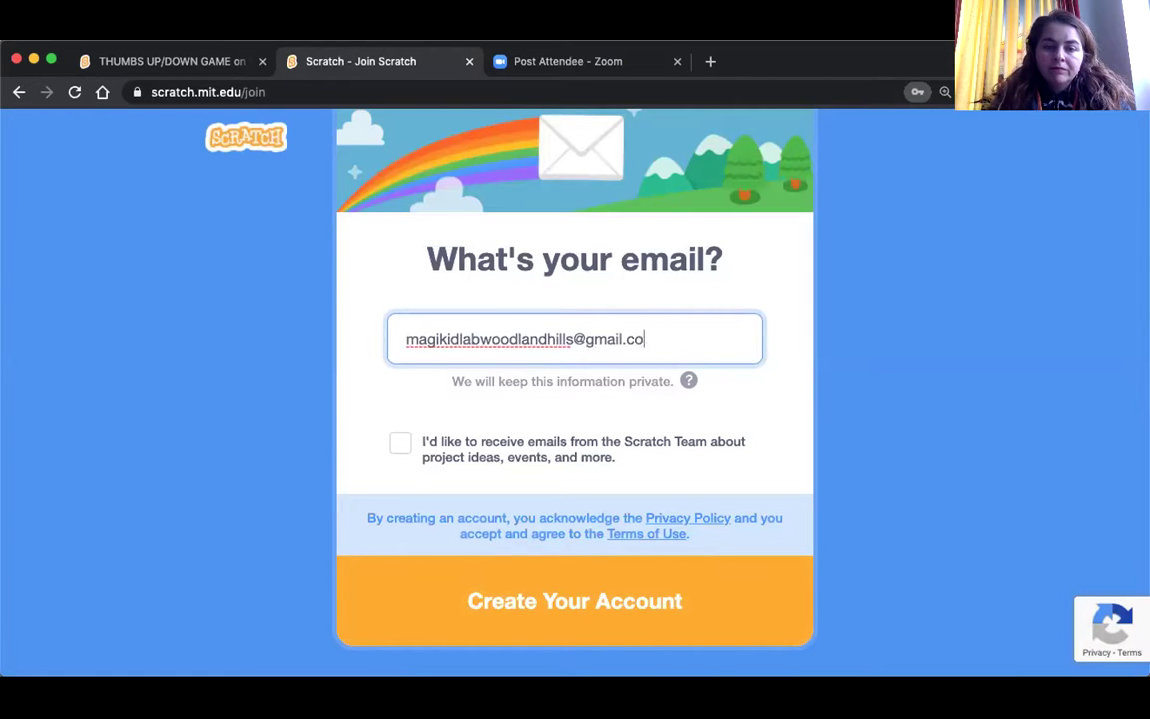
pyautogui.click(564, 611)
pyautogui.click(564, 612)
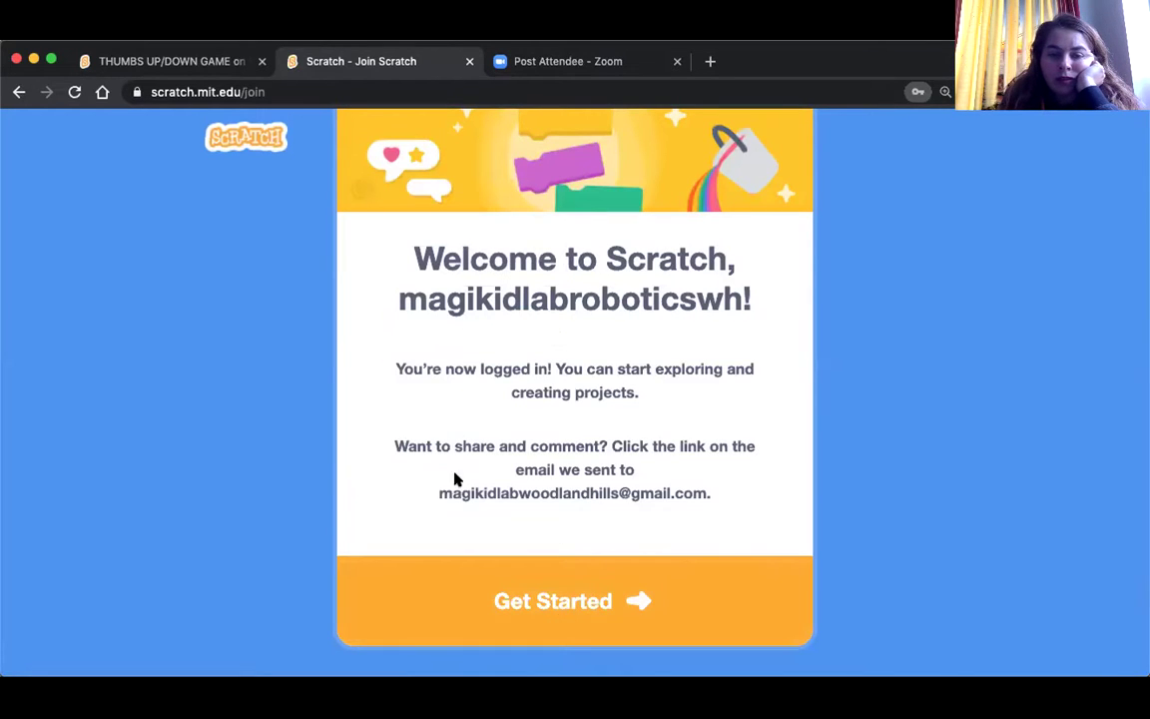
pyautogui.click(539, 611)
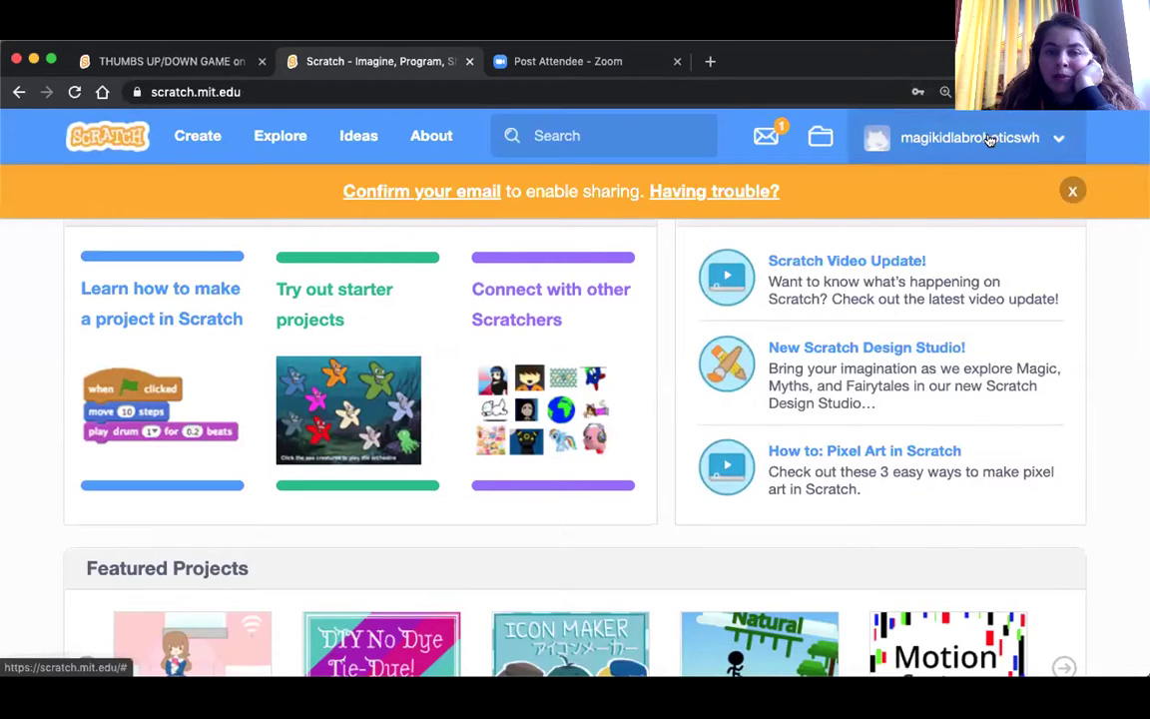
pyautogui.click(1060, 137)
pyautogui.click(1062, 138)
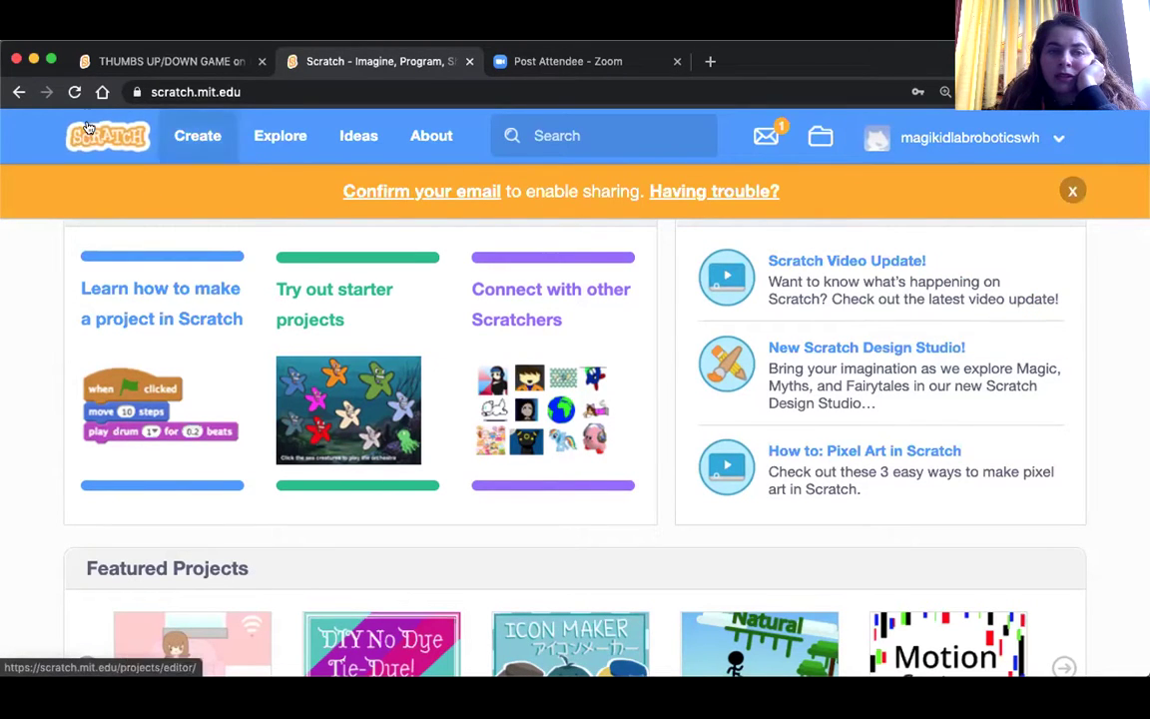
# - Create a new project and replace the interim 'Thumbs Up Project' title with 'Sneezy Sam project'
pyautogui.click(197, 136)
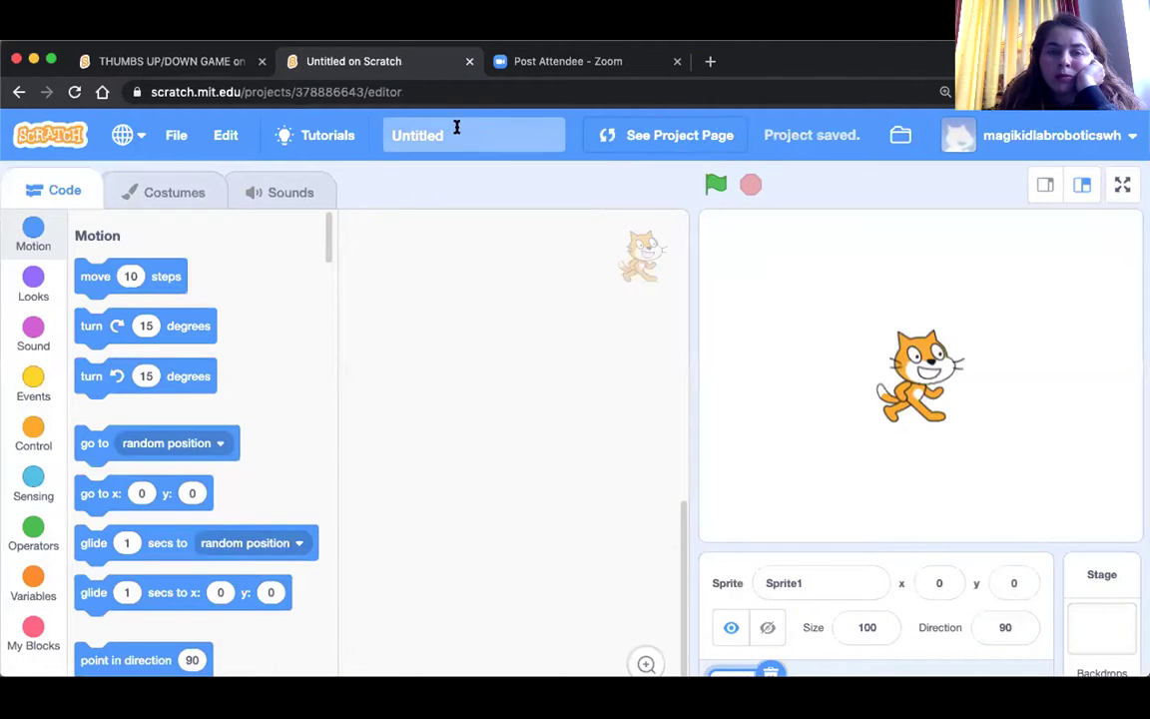
pyautogui.click(451, 132)
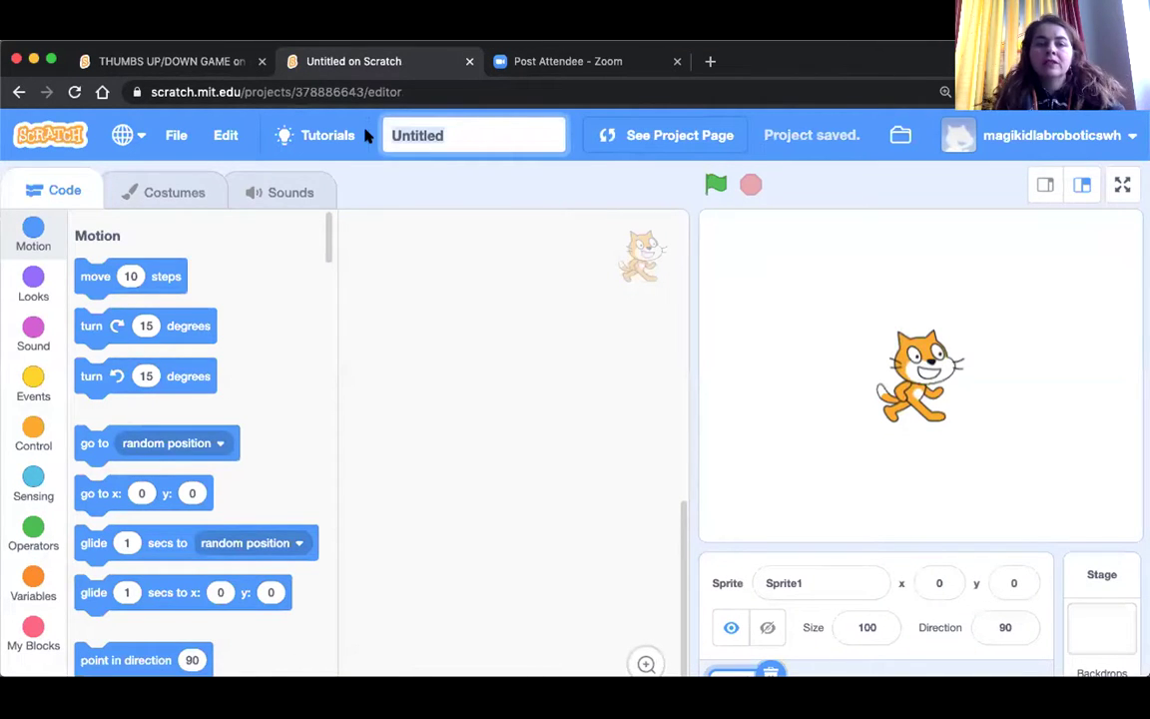
pyautogui.write('Thumbs/s')
pyautogui.press('BackSpace')
pyautogui.press('BackSpace')
pyautogui.press('BackSpace')
pyautogui.write('s Up Project')
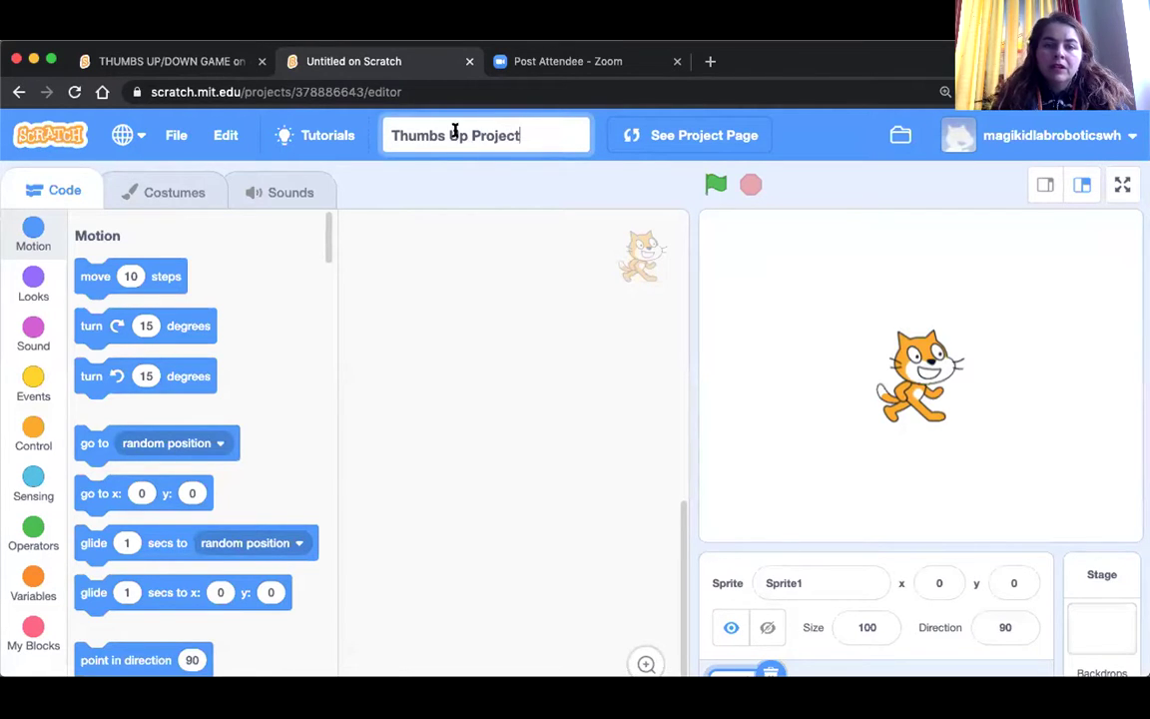
pyautogui.moveTo(536, 138); pyautogui.dragTo(390, 134)
pyautogui.write('Sne')
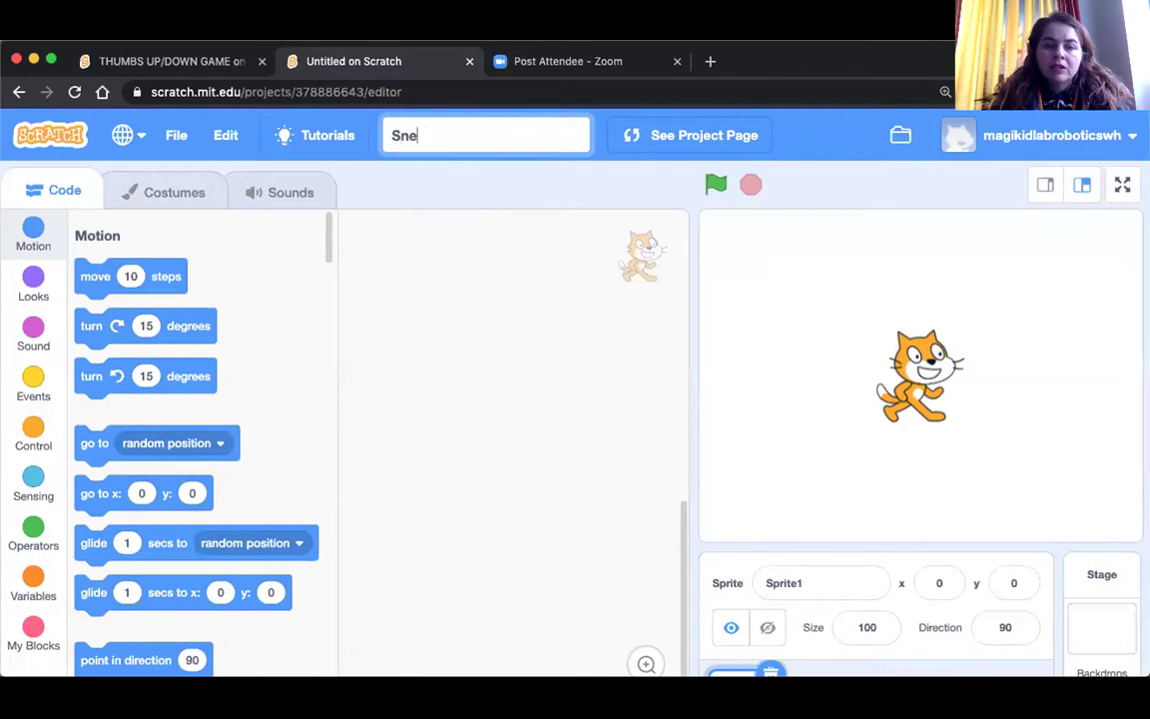
pyautogui.write('ezy Sam project')
pyautogui.press('Return')
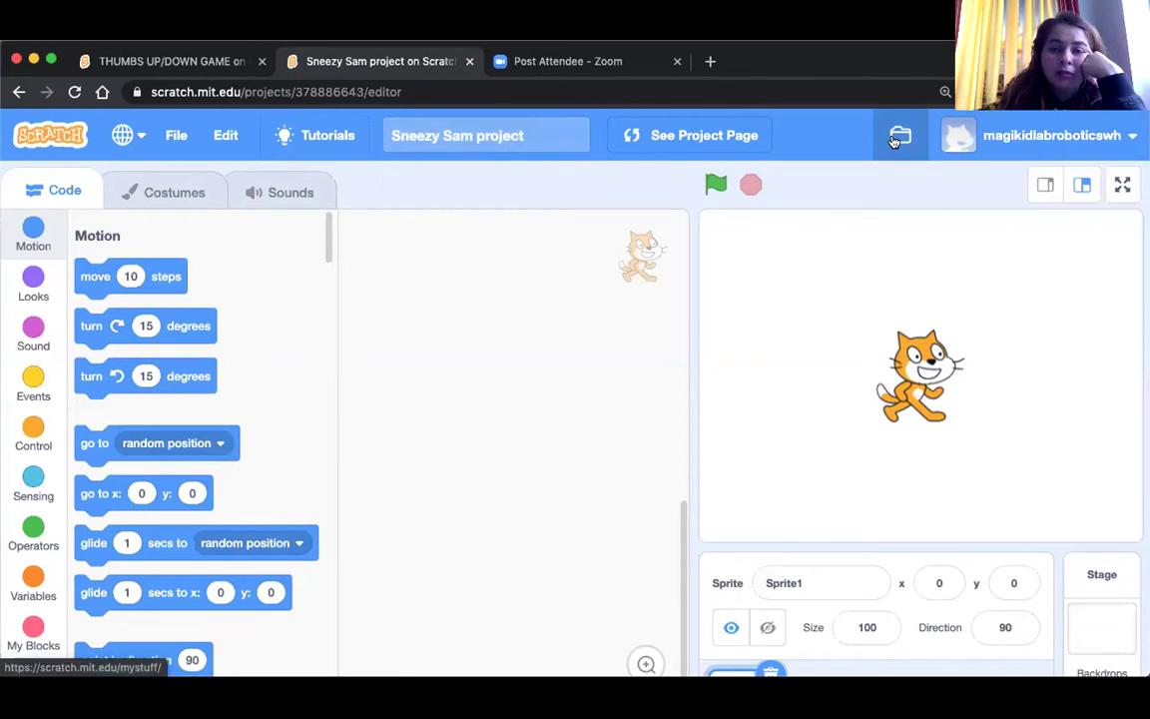
# - Open File > Load from your computer on the Downloads folder in List view
pyautogui.click(171, 137)
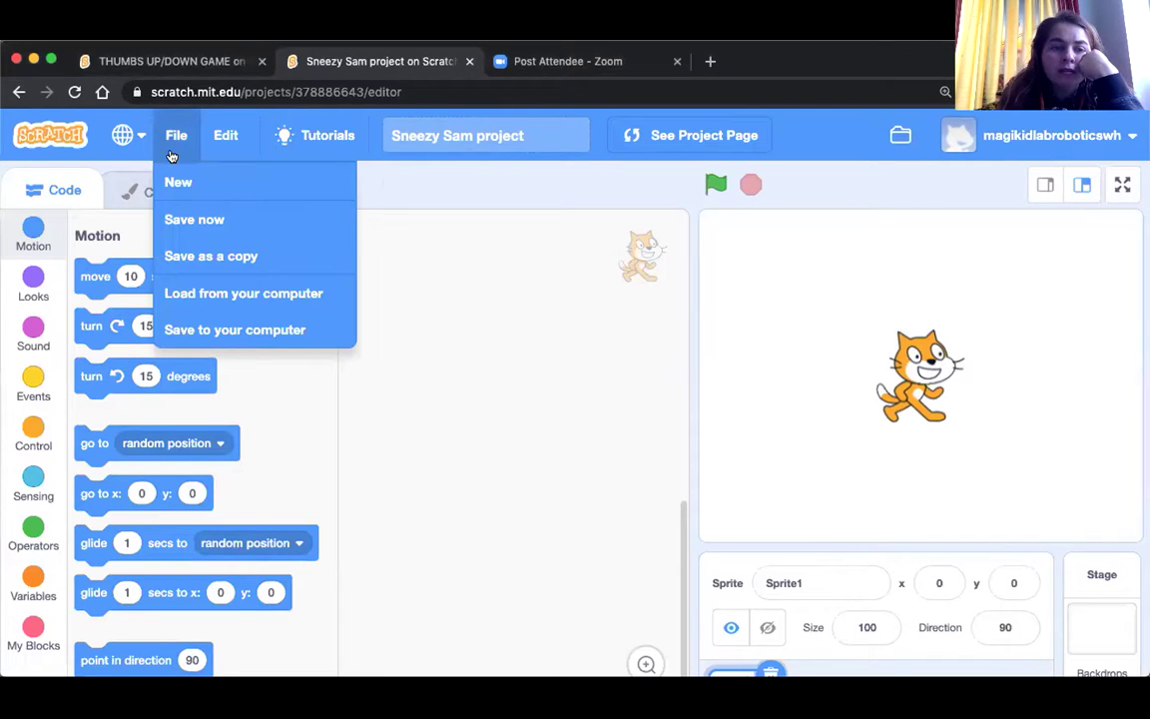
pyautogui.click(201, 297)
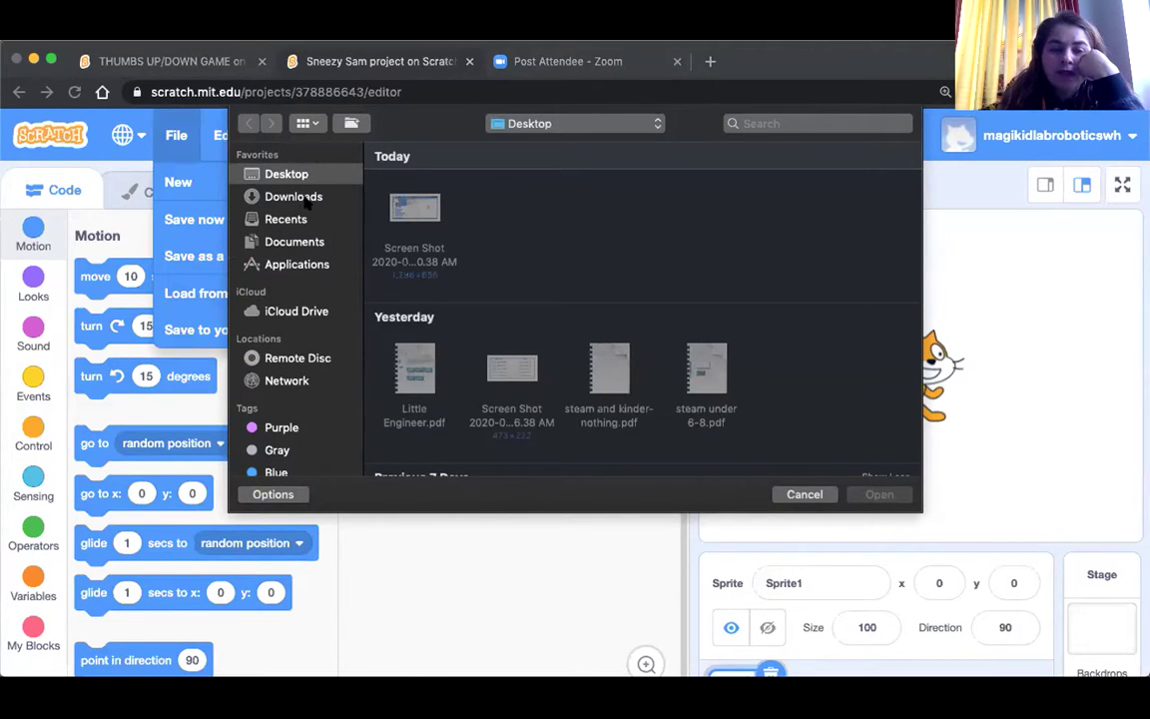
pyautogui.click(299, 197)
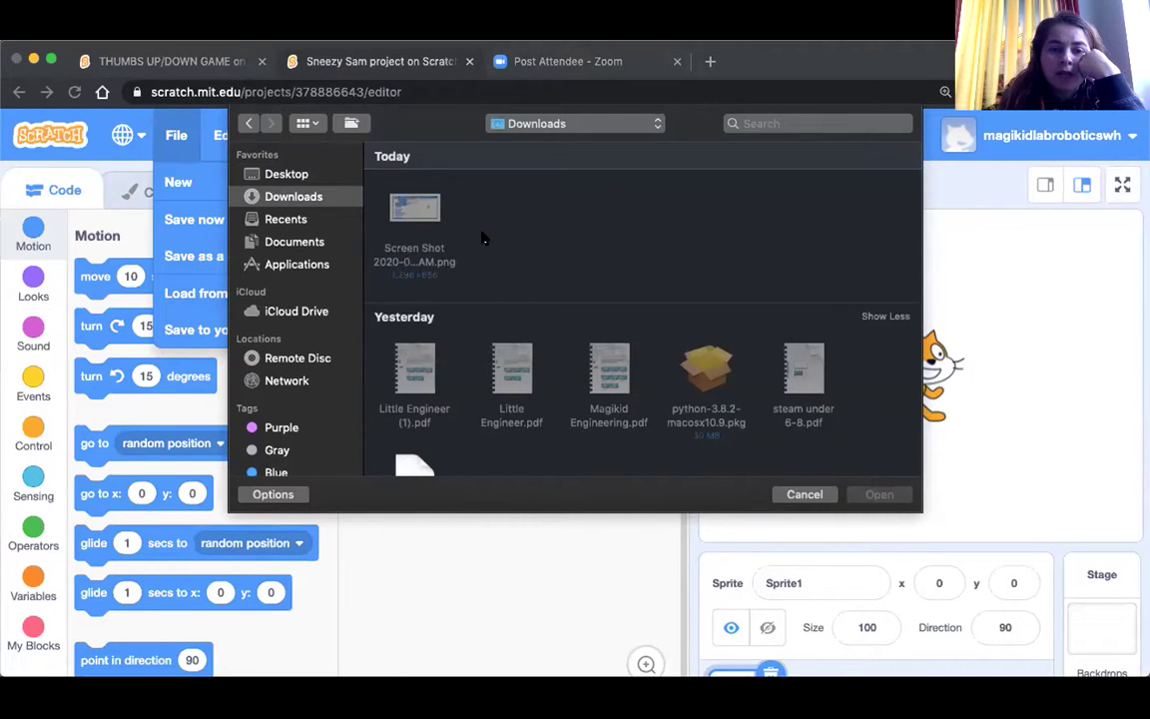
pyautogui.scroll(-2, 481, 237)
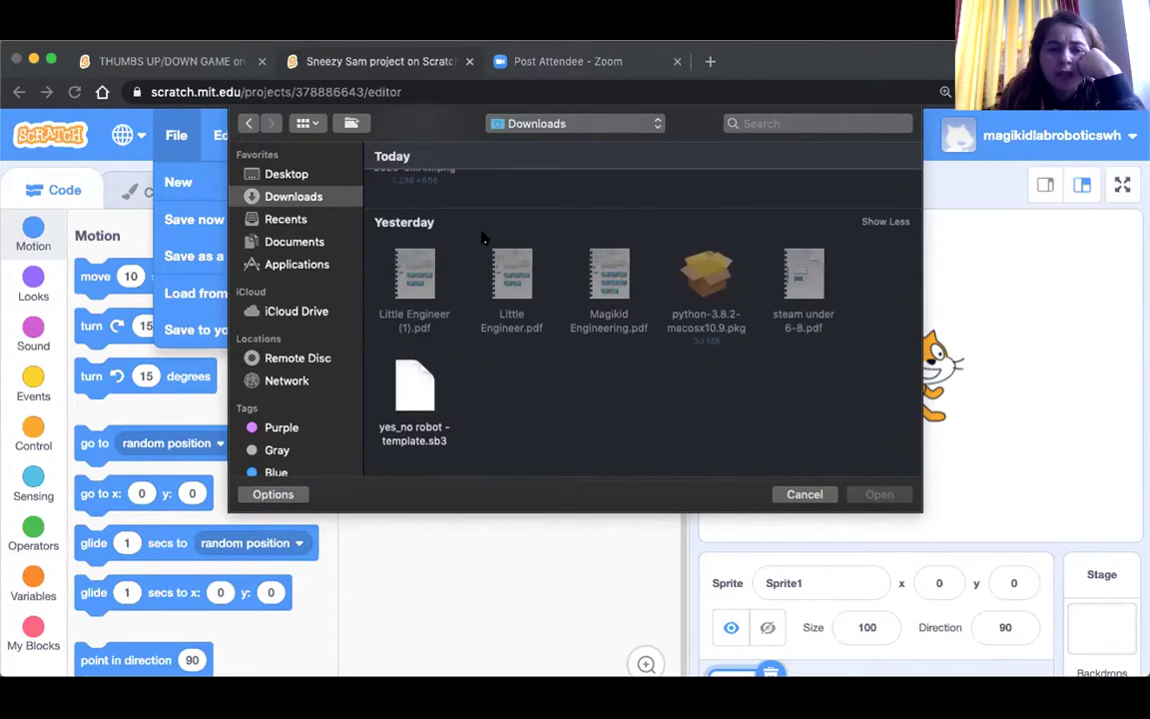
pyautogui.scroll(-2, 529, 237)
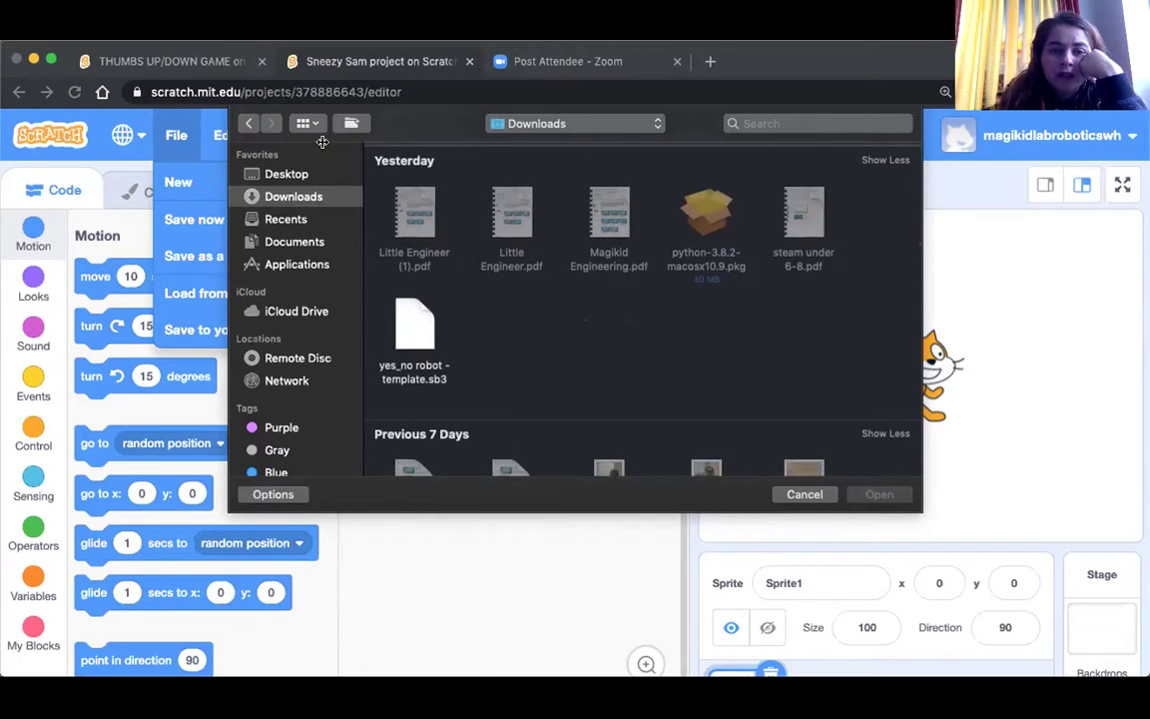
pyautogui.click(313, 123)
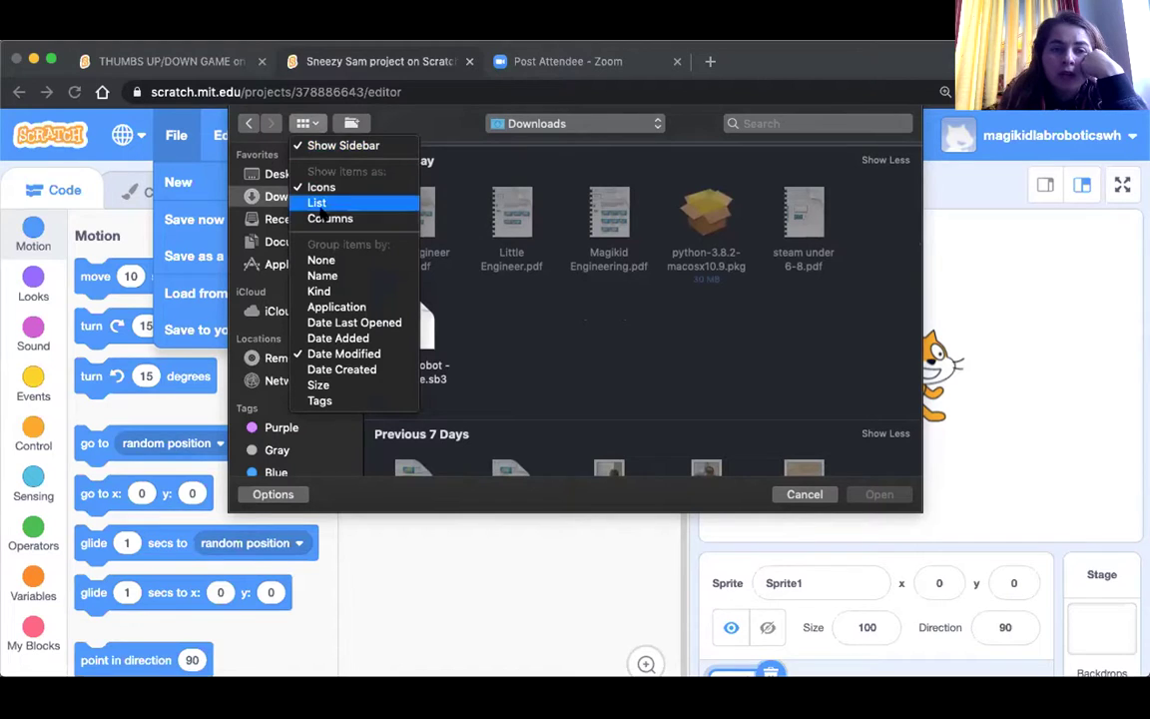
pyautogui.click(323, 203)
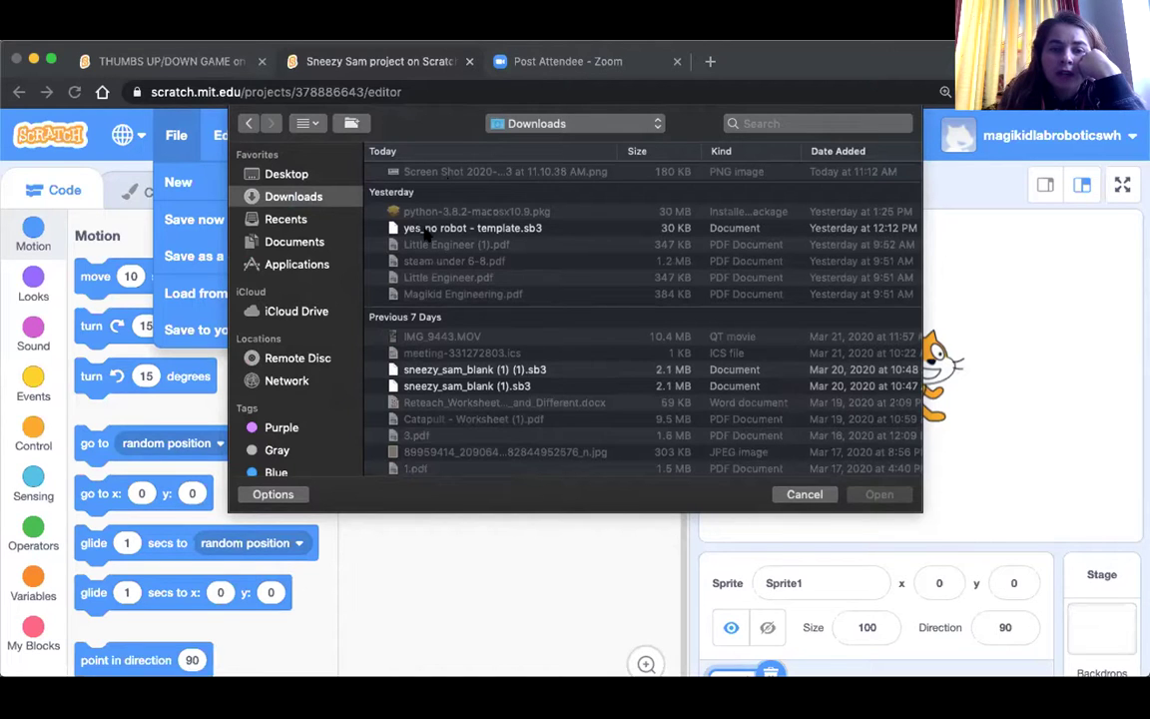
# - Pick yes_no robot - template.sb3 from Downloads to load it
pyautogui.click(429, 229)
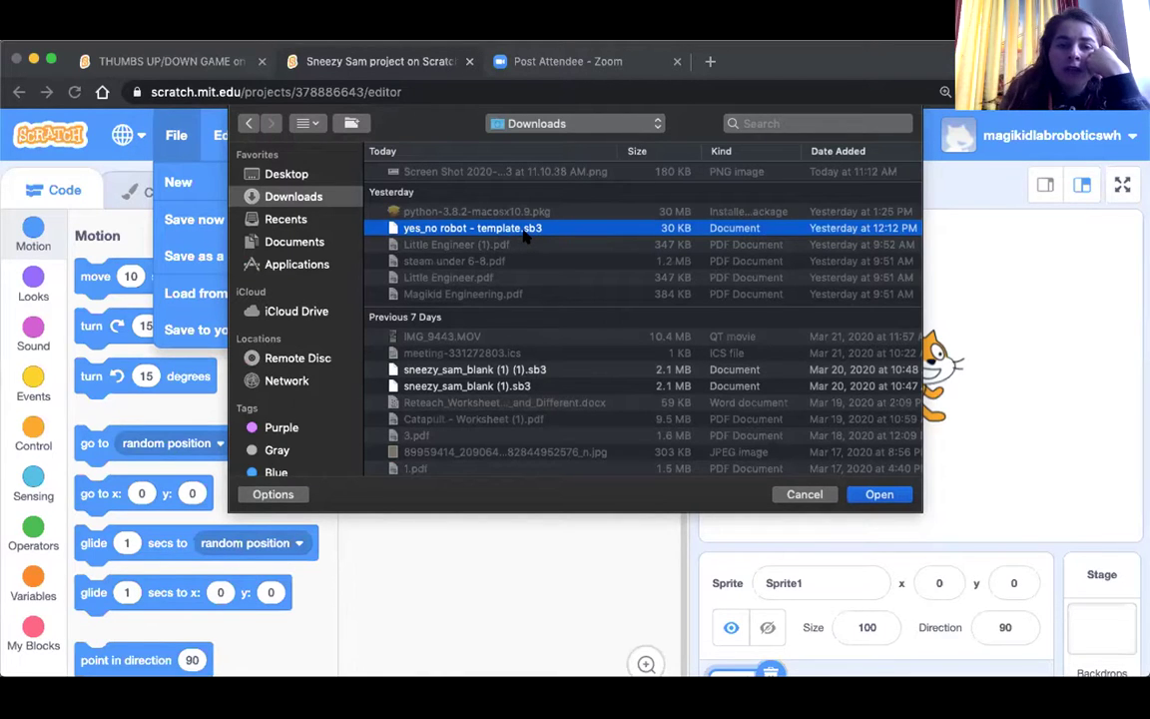
pyautogui.press('Escape')
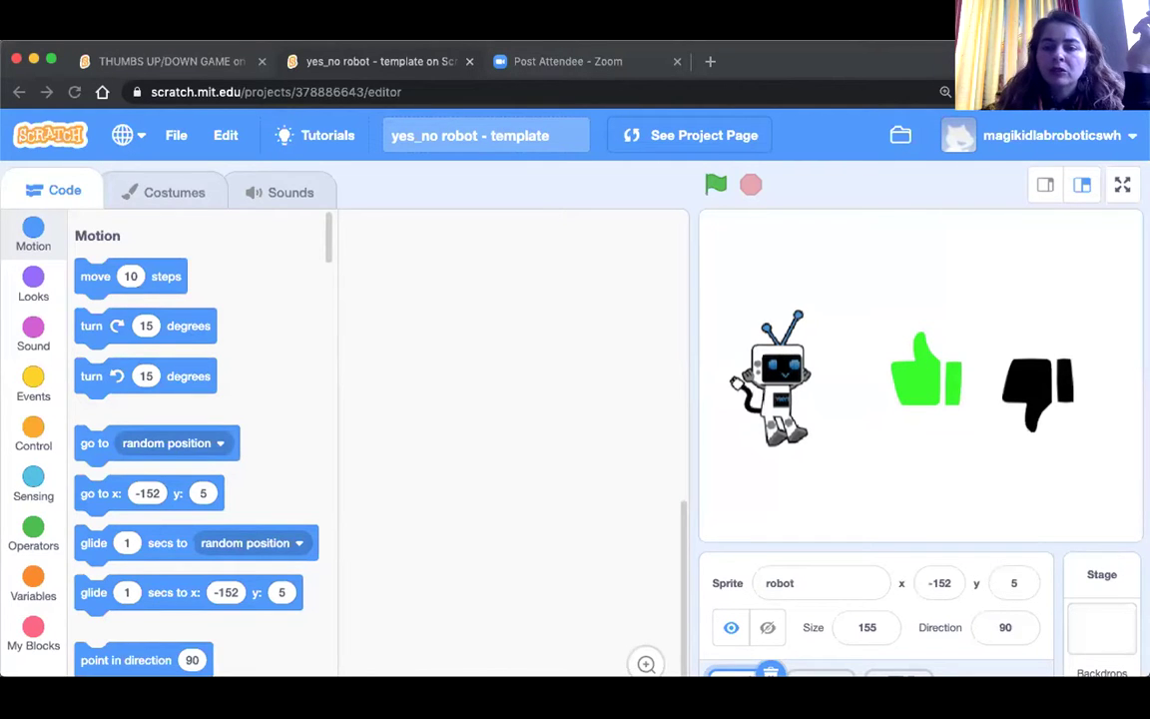
pyautogui.rightClick(790, 358)
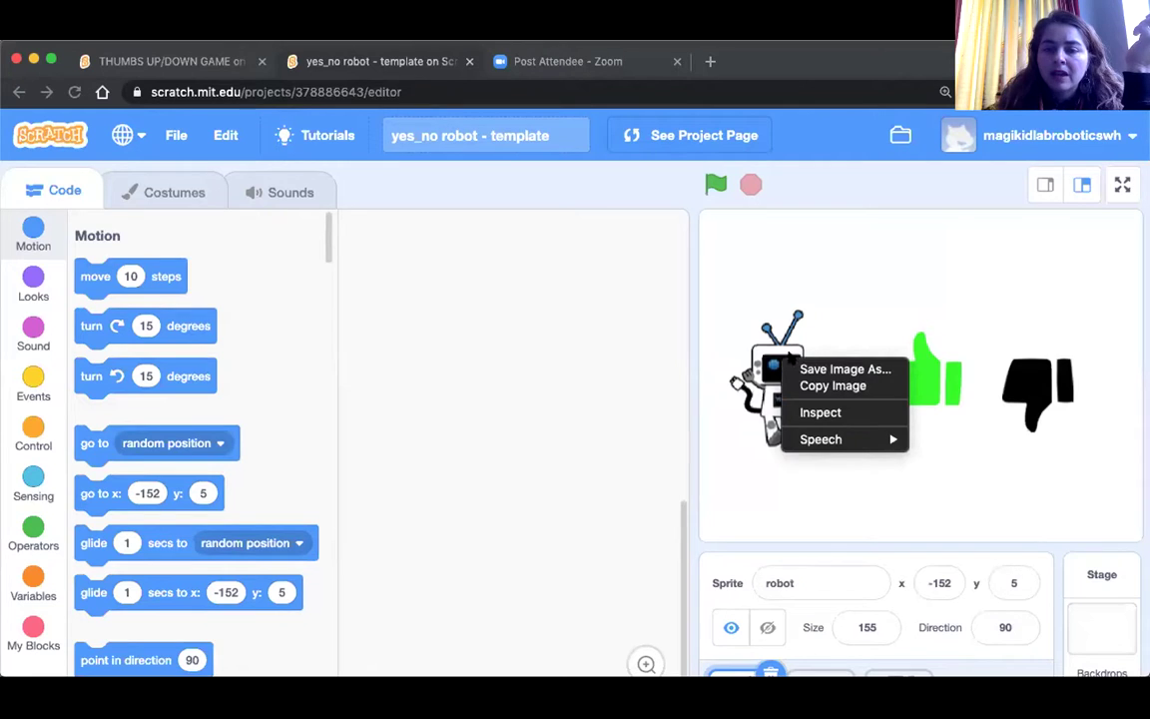
pyautogui.rightClick(925, 369)
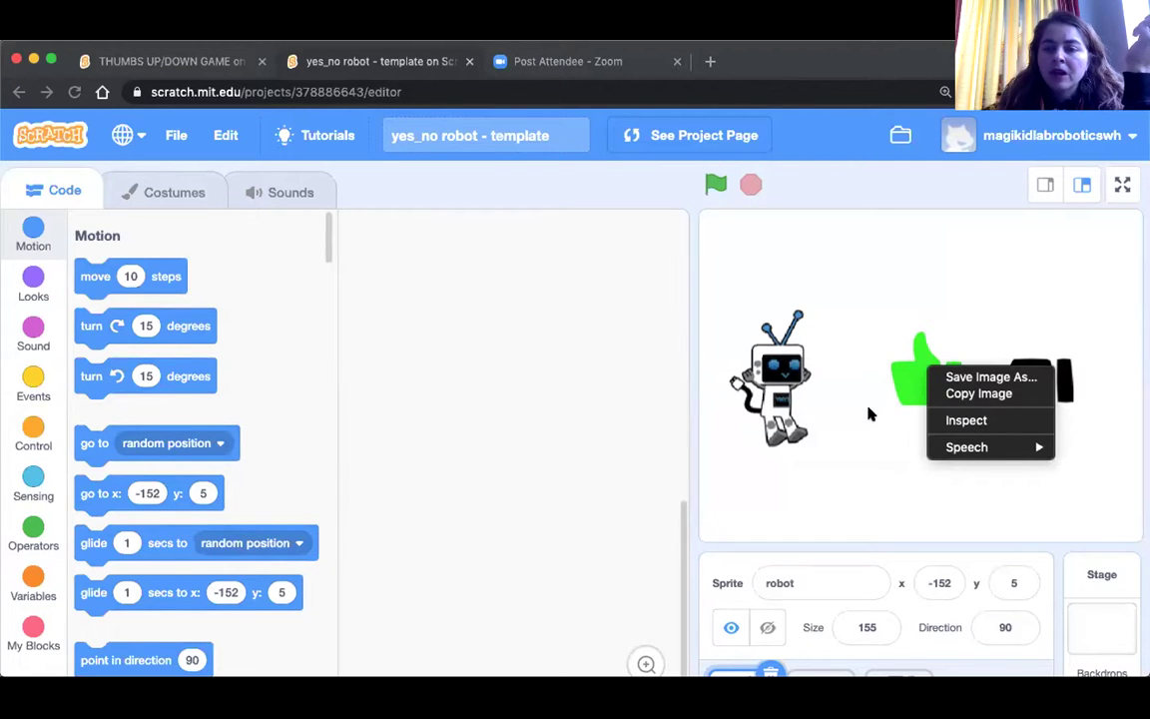
pyautogui.rightClick(1075, 362)
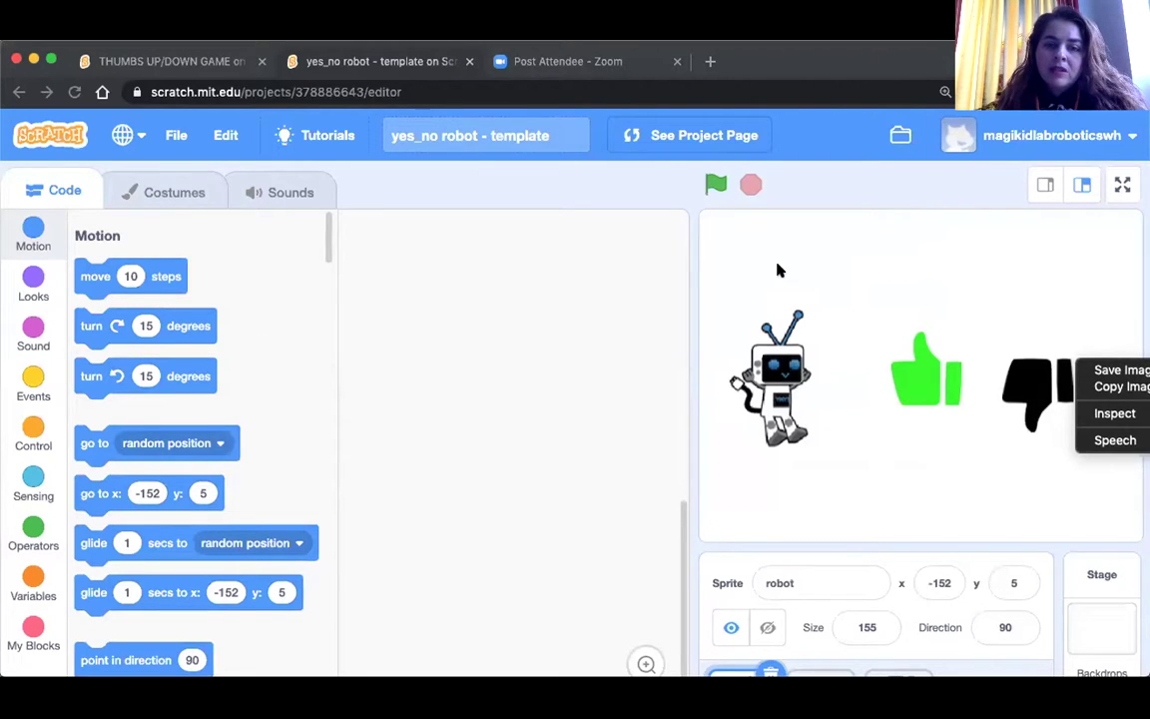
# - Go to My Stuff, dismiss the e-mail notice, and open the yes_no robot - template project page
pyautogui.click(902, 138)
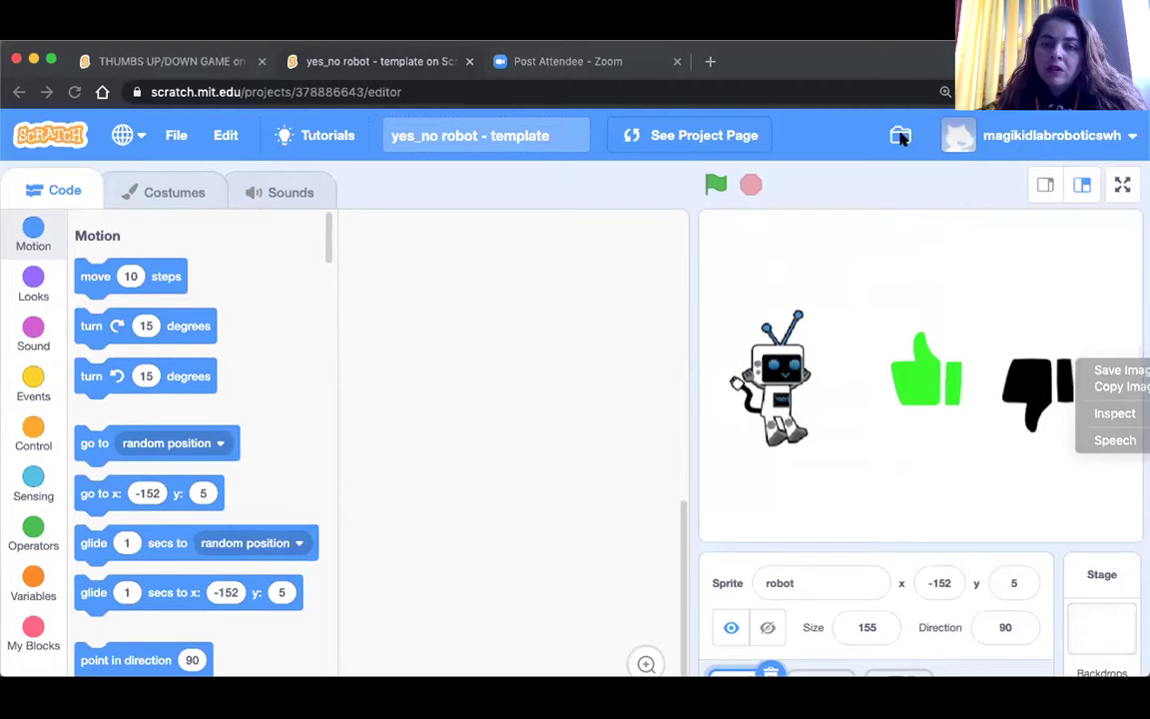
pyautogui.click(894, 137)
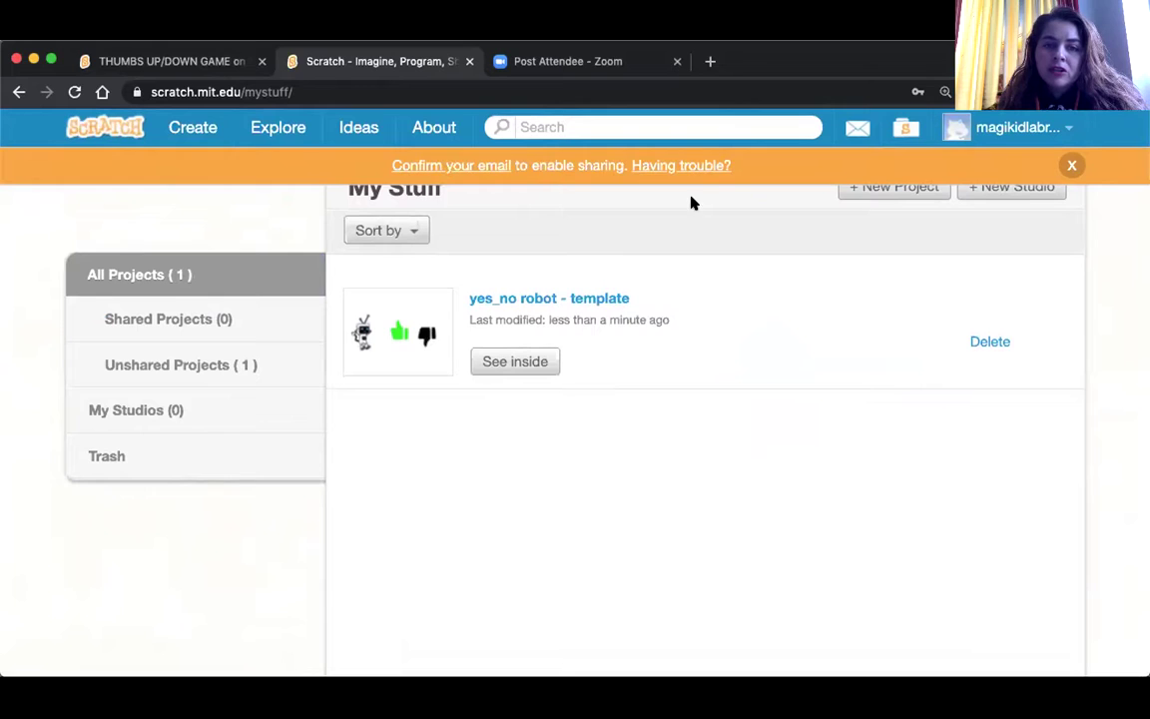
pyautogui.click(1069, 168)
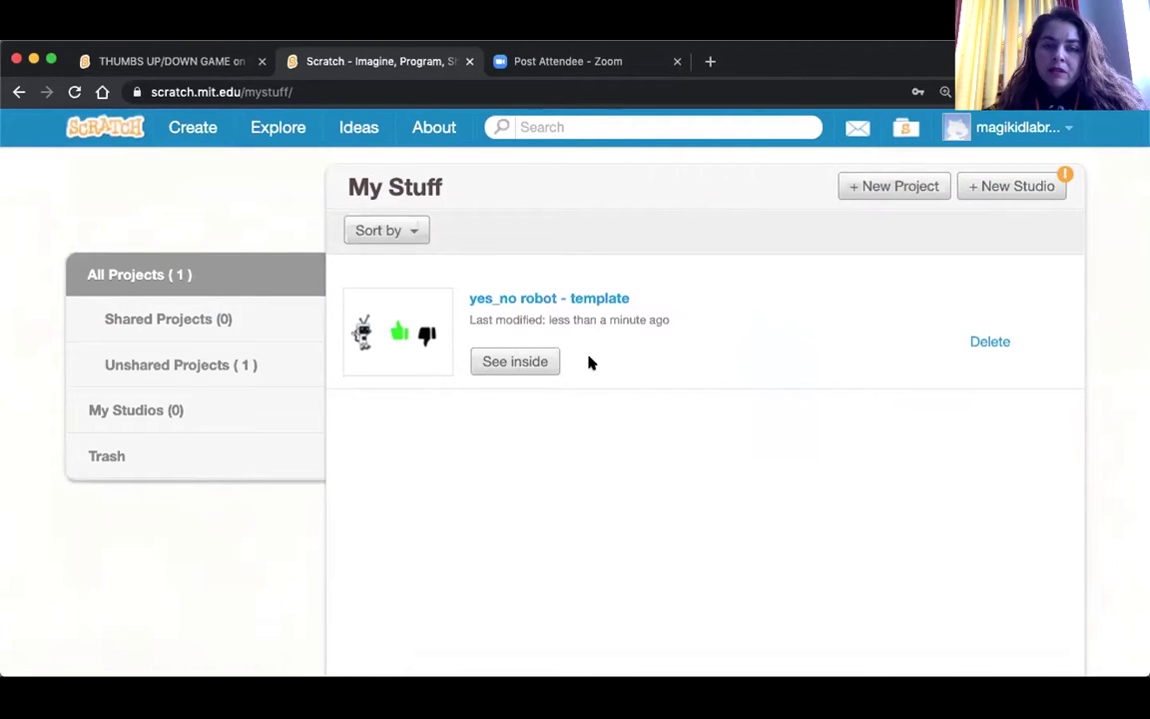
pyautogui.click(535, 299)
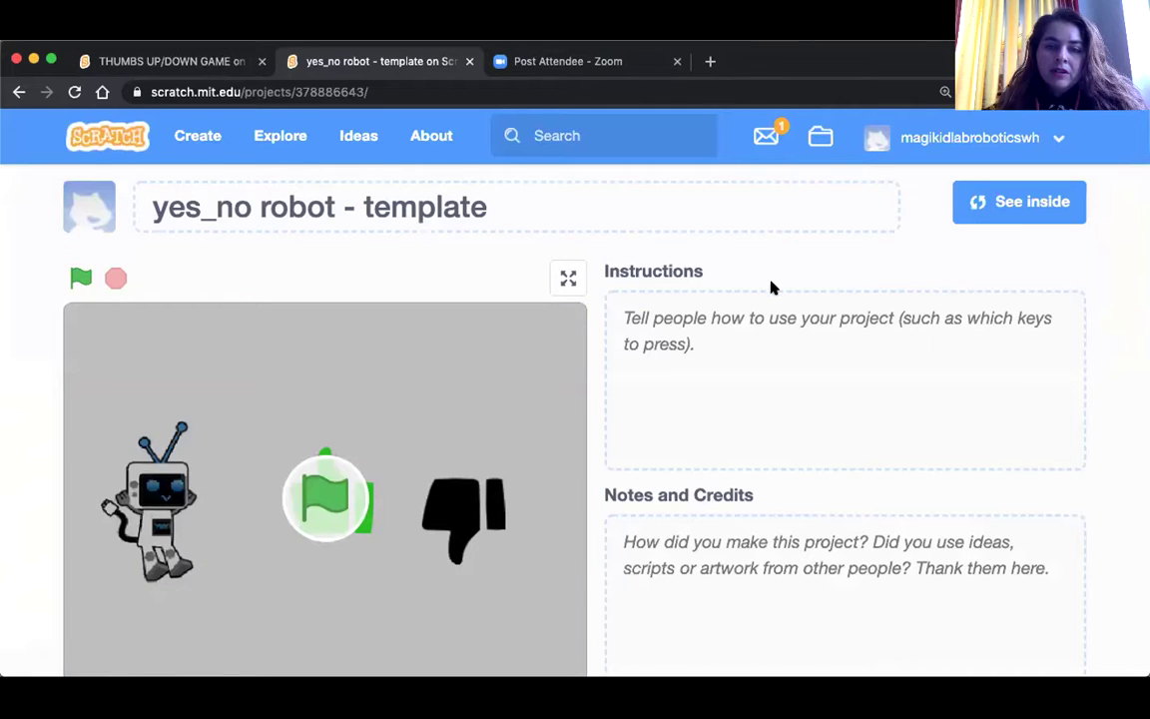
# - Scroll the yes_no robot - template project page down and back up to See inside
pyautogui.scroll(-4, 644, 439)
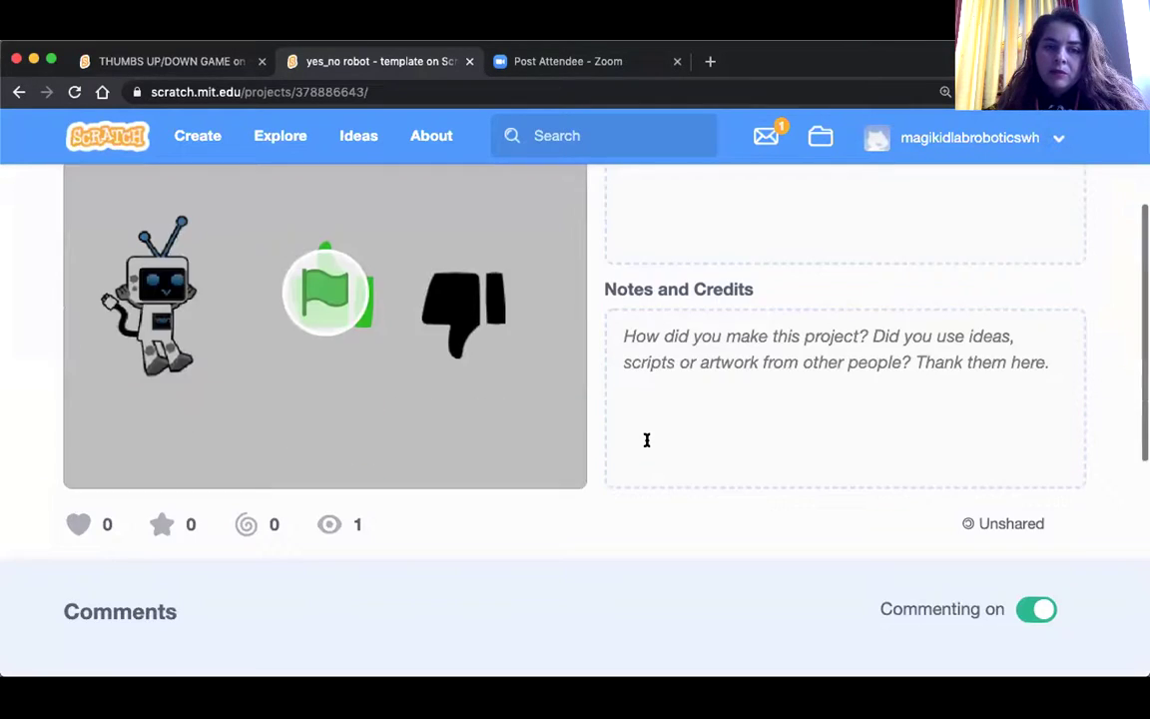
pyautogui.scroll(3, 644, 436)
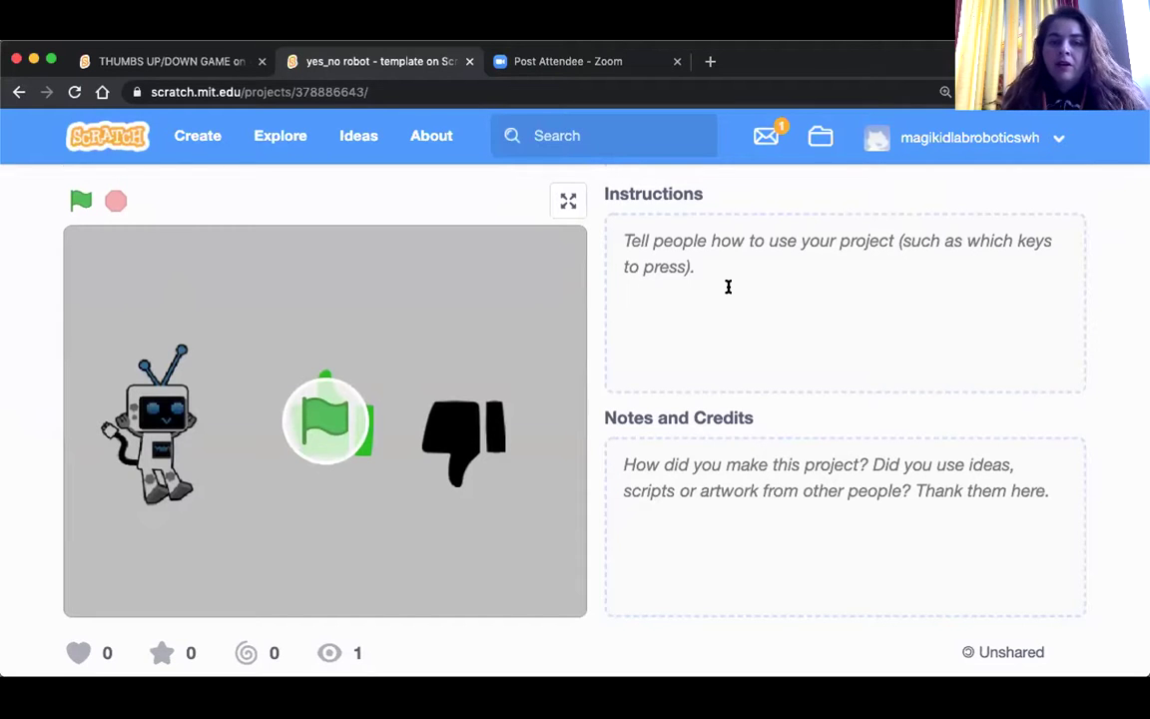
pyautogui.scroll(1, 727, 287)
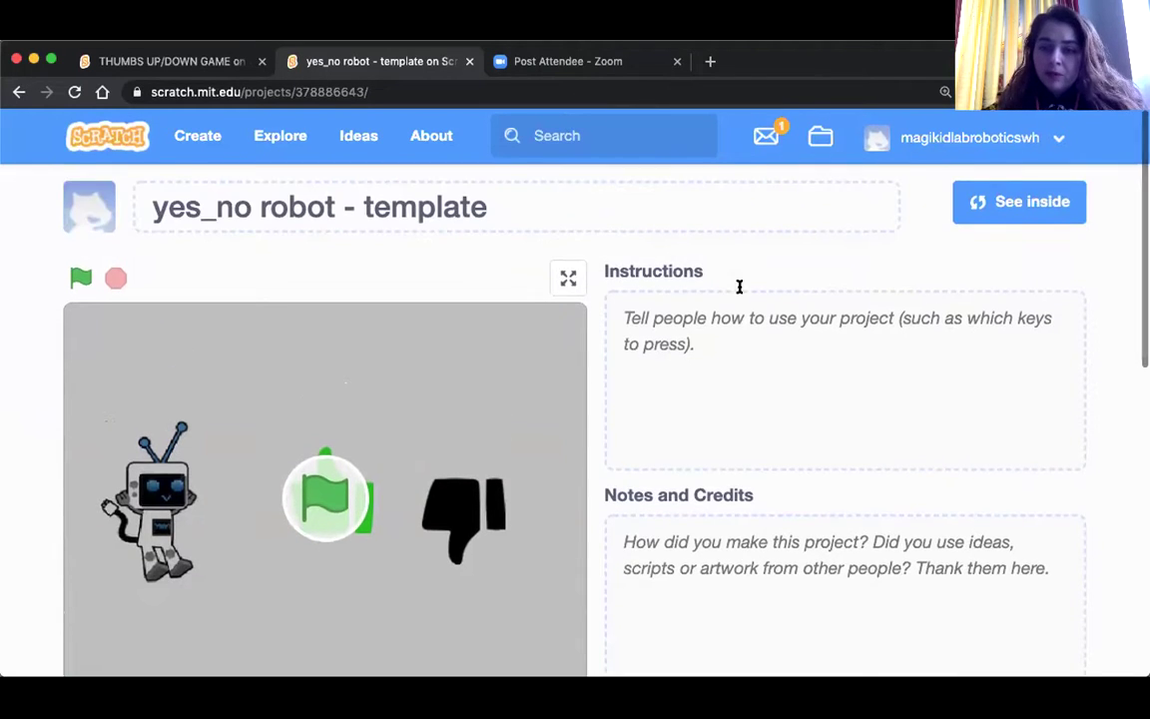
# - Open the yes_no robot - template project in the editor via See inside
pyautogui.click(1020, 204)
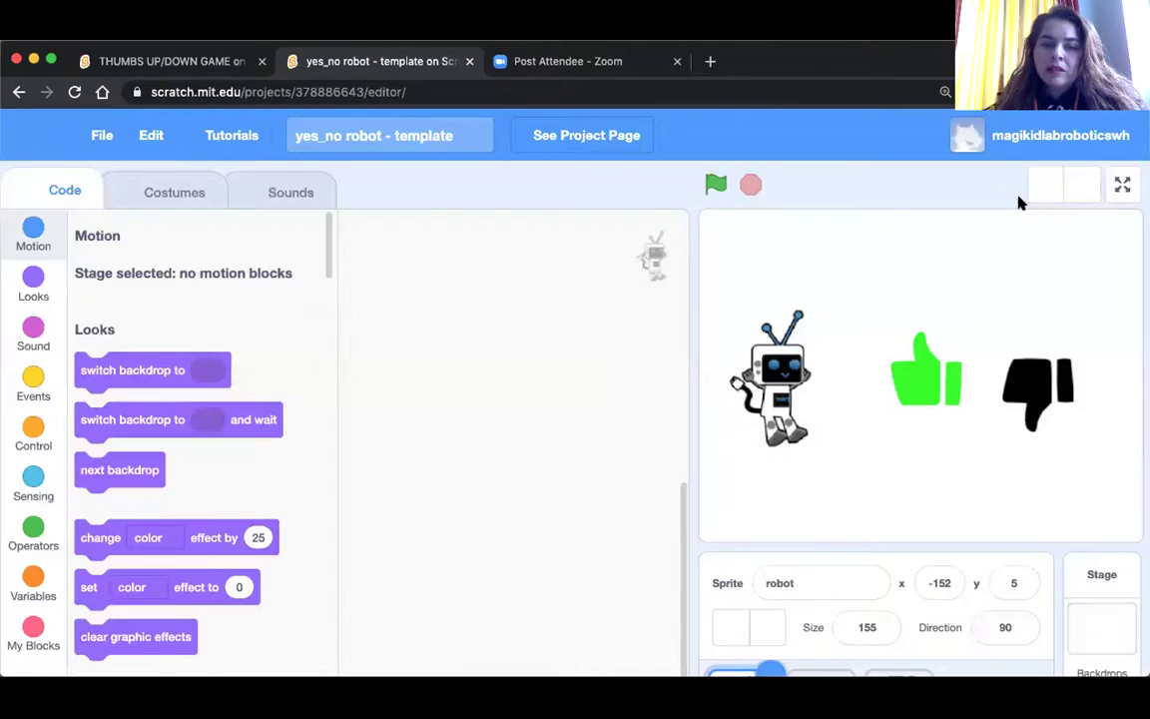